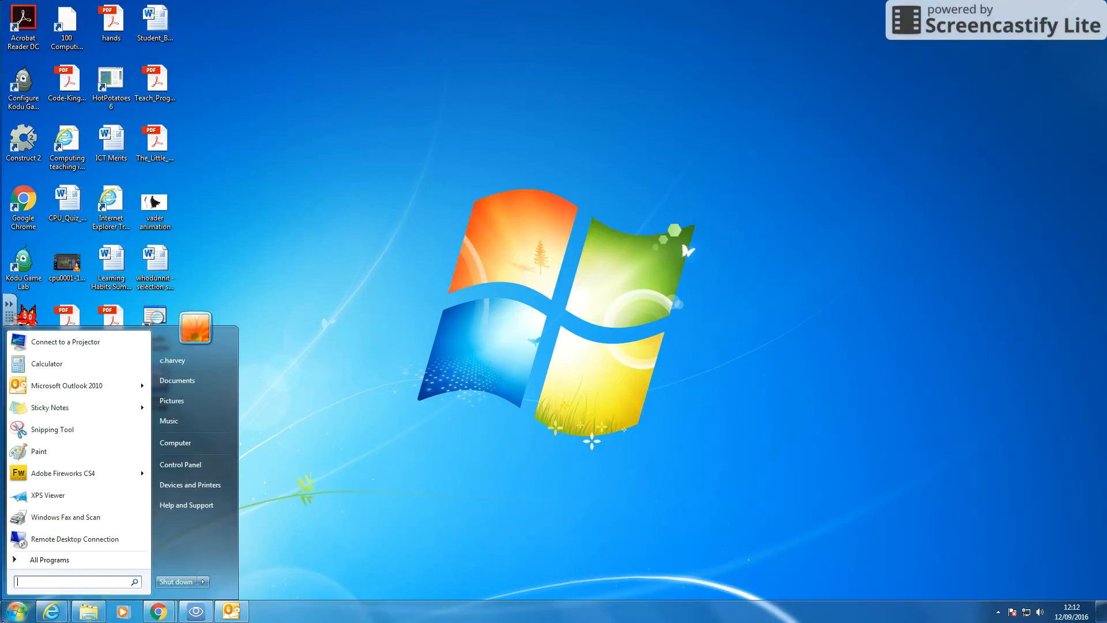
- Launch Adobe Flash CS4 Professional from Adobe Design Premium CS4, maximize it and create a new Flash File (ActionScript 3.0)
{"action": "left_click", "coordinate": [92, 561]}
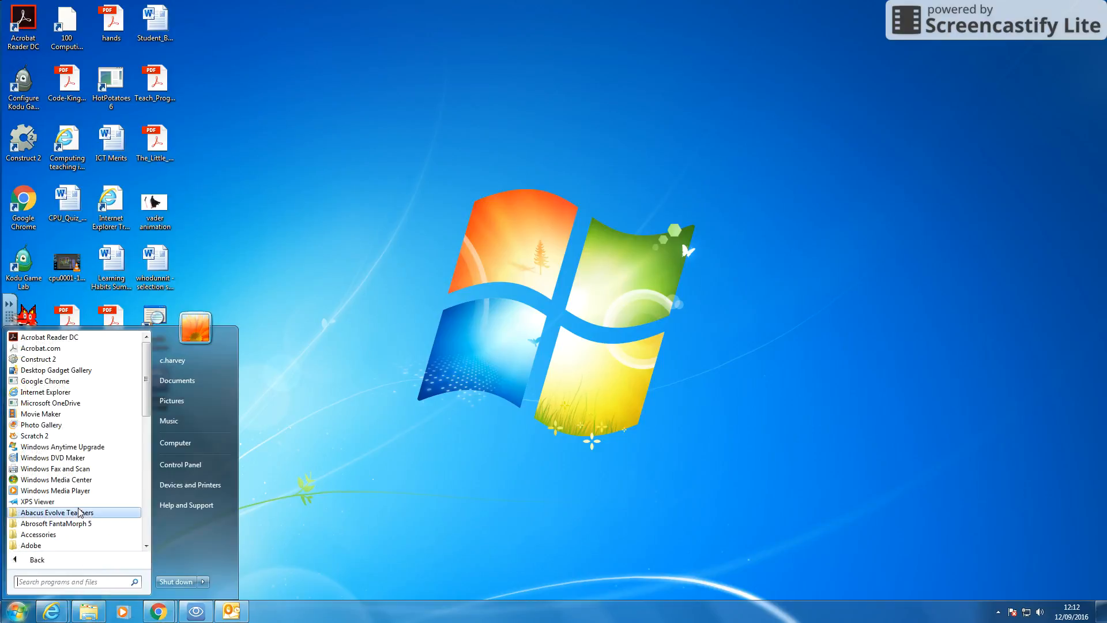
{"action": "scroll", "coordinate": [87, 490], "scroll_direction": "down", "scroll_amount": 2}
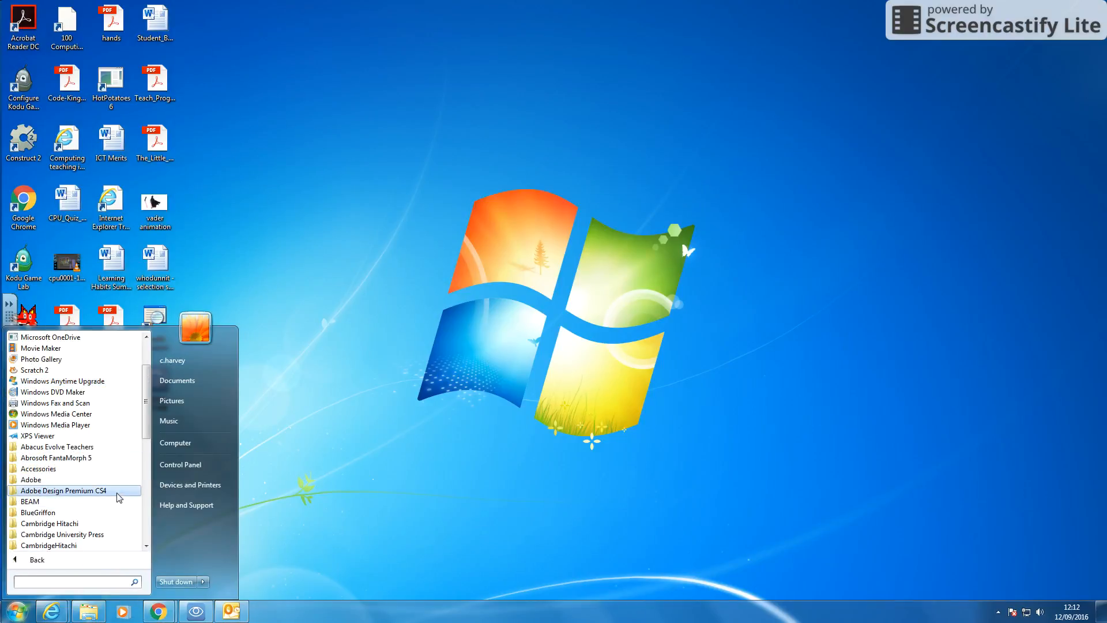
{"action": "left_click", "coordinate": [84, 491]}
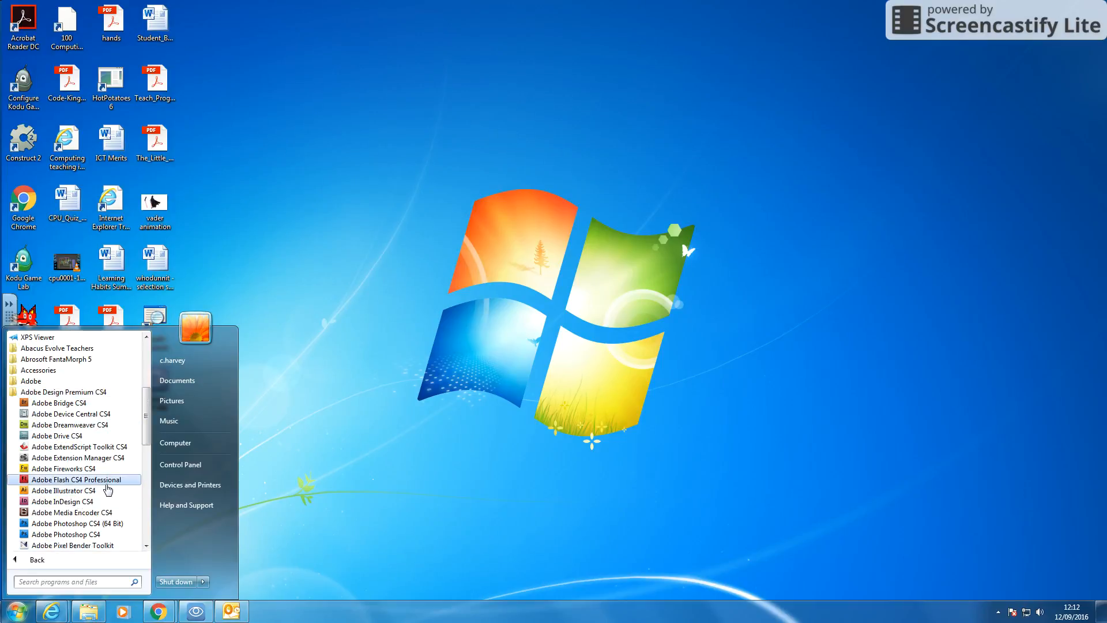
{"action": "left_click", "coordinate": [106, 487]}
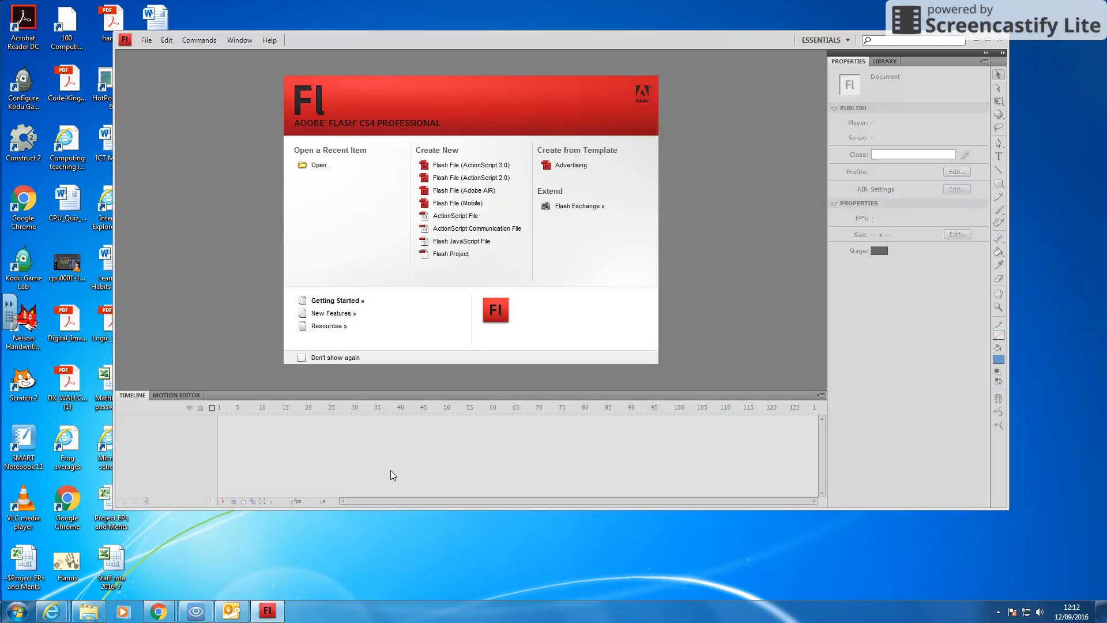
{"action": "left_click", "coordinate": [988, 39]}
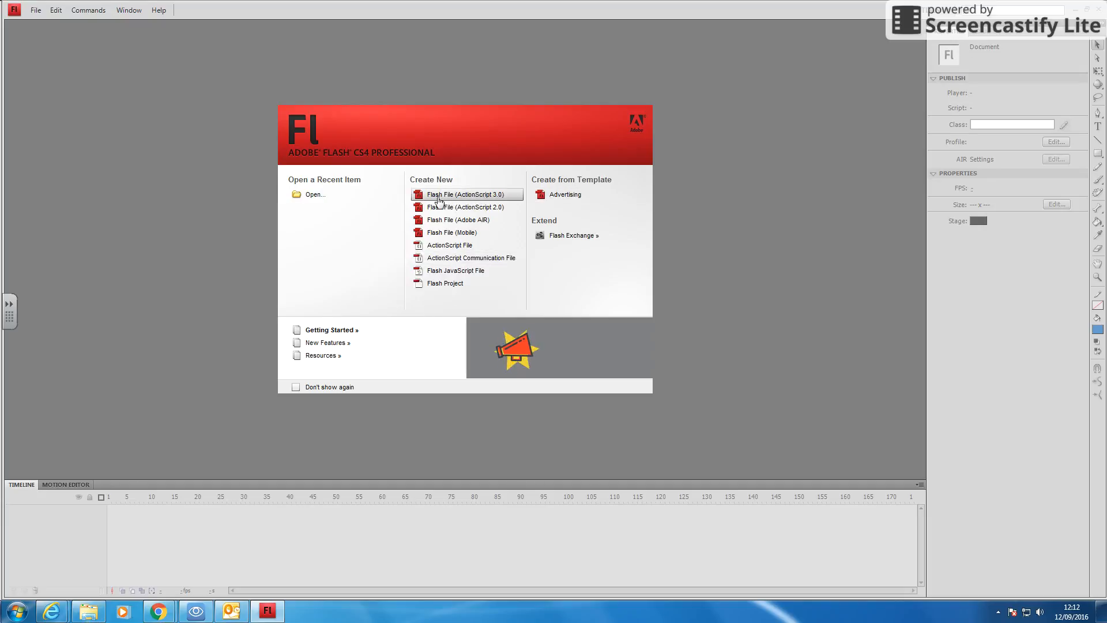
{"action": "left_click", "coordinate": [500, 200]}
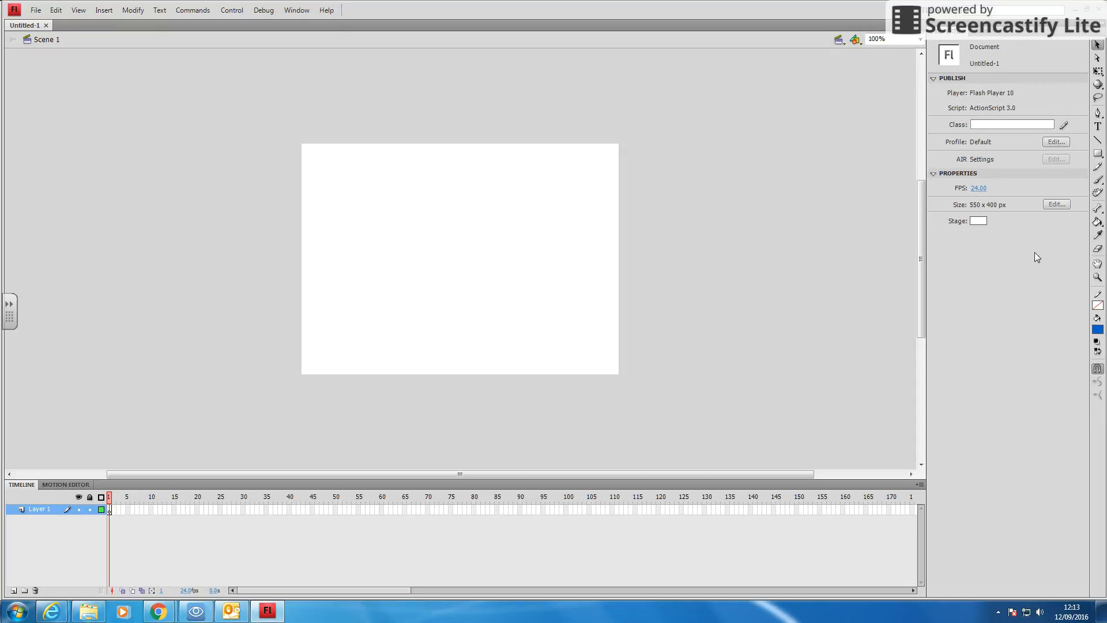
- Switch to the Oval Tool and give it a dark violet-blue fill
{"action": "left_click", "coordinate": [1101, 157]}
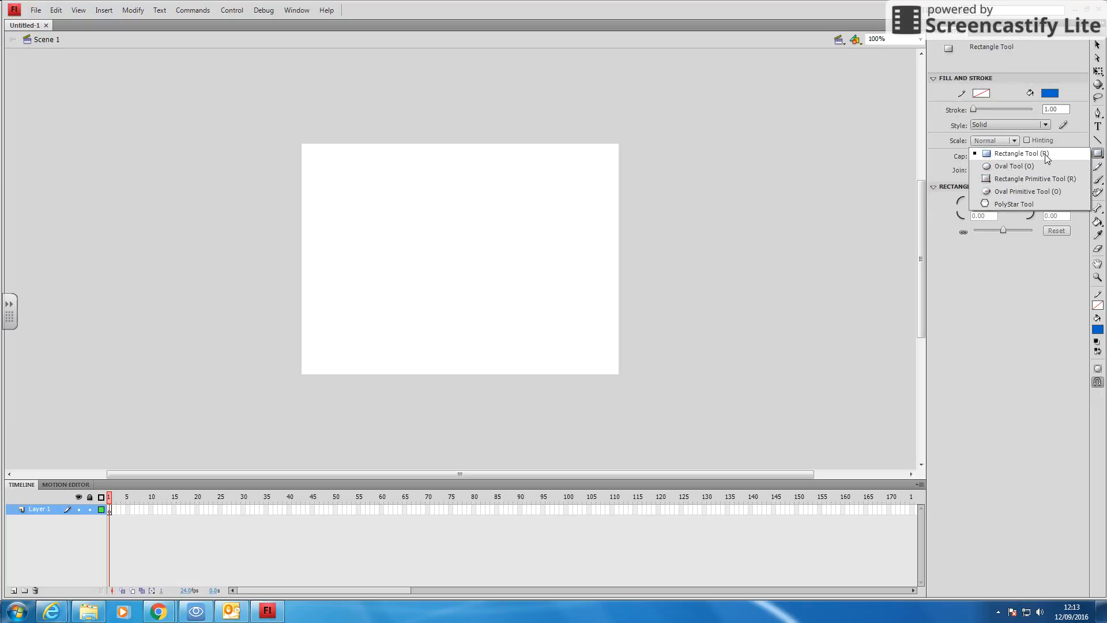
{"action": "left_click", "coordinate": [1050, 172]}
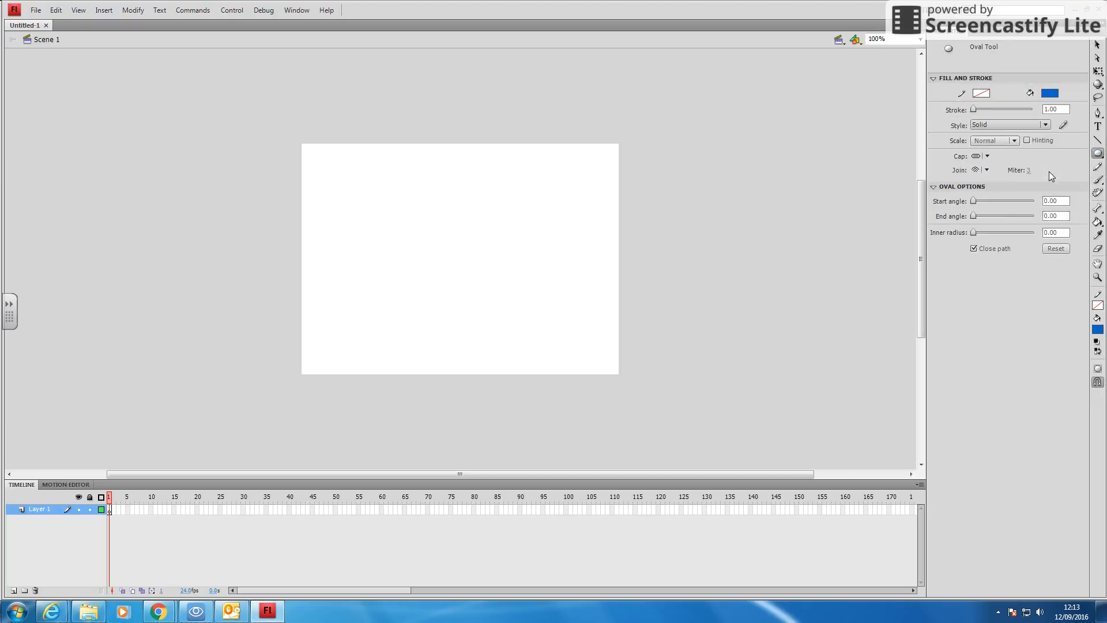
{"action": "left_click", "coordinate": [1099, 328]}
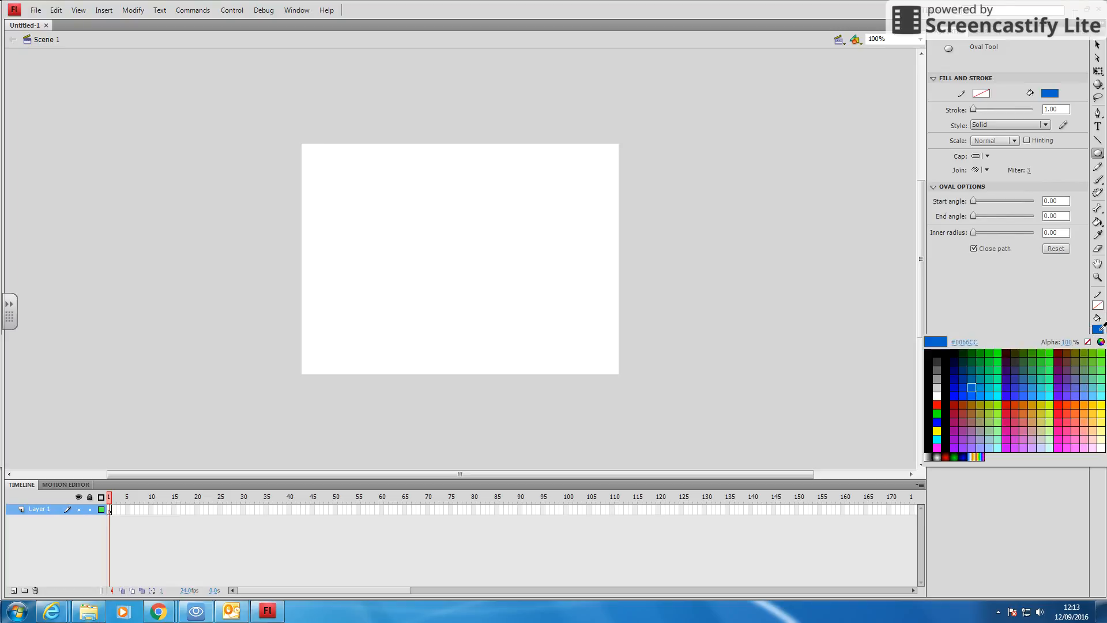
{"action": "left_click", "coordinate": [1039, 94]}
{"action": "left_click", "coordinate": [1051, 94]}
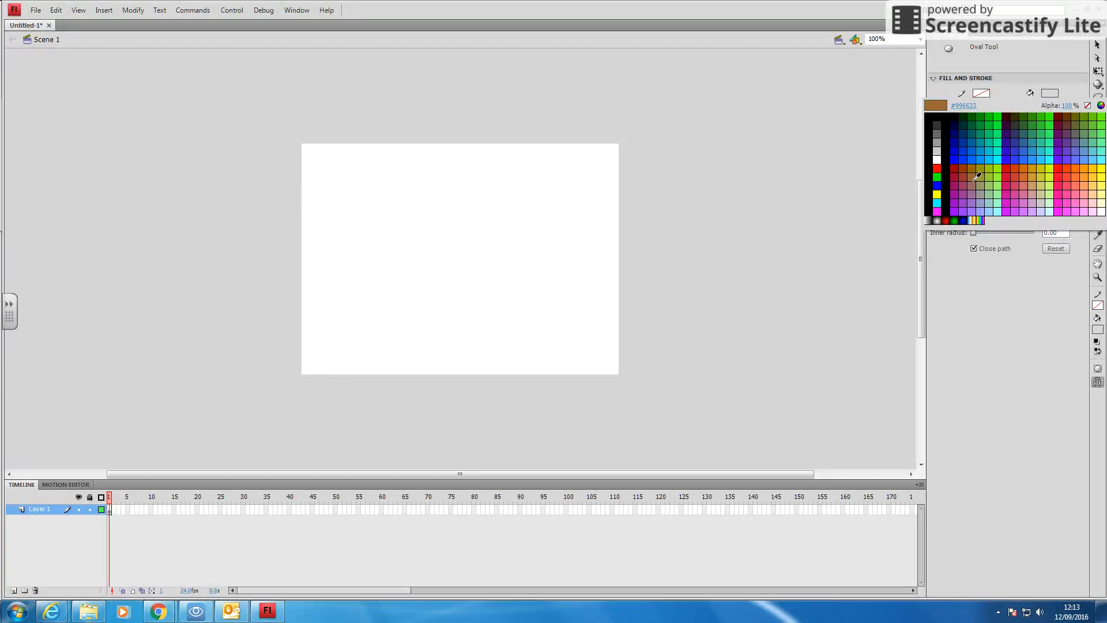
{"action": "left_click", "coordinate": [1005, 145]}
- Give the oval a black Ragged stroke with a thickness of 2.90
{"action": "left_click", "coordinate": [981, 94]}
{"action": "left_click", "coordinate": [946, 167]}
{"action": "left_click_drag", "start_coordinate": [973, 110], "coordinate": [976, 111]}
{"action": "left_click", "coordinate": [1043, 124]}
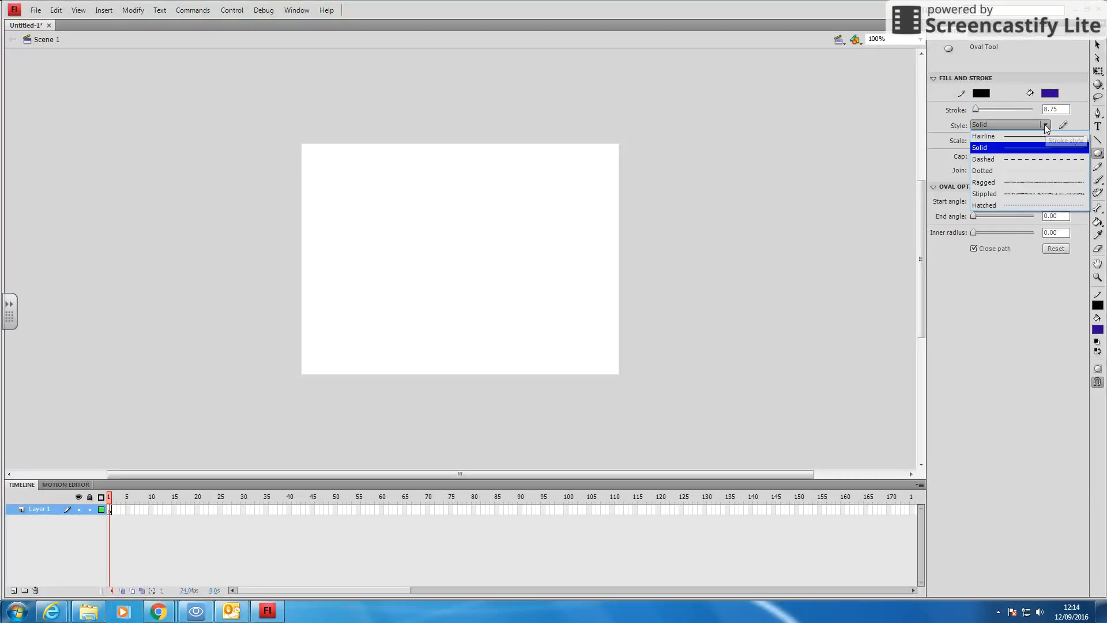
{"action": "left_click", "coordinate": [1043, 182]}
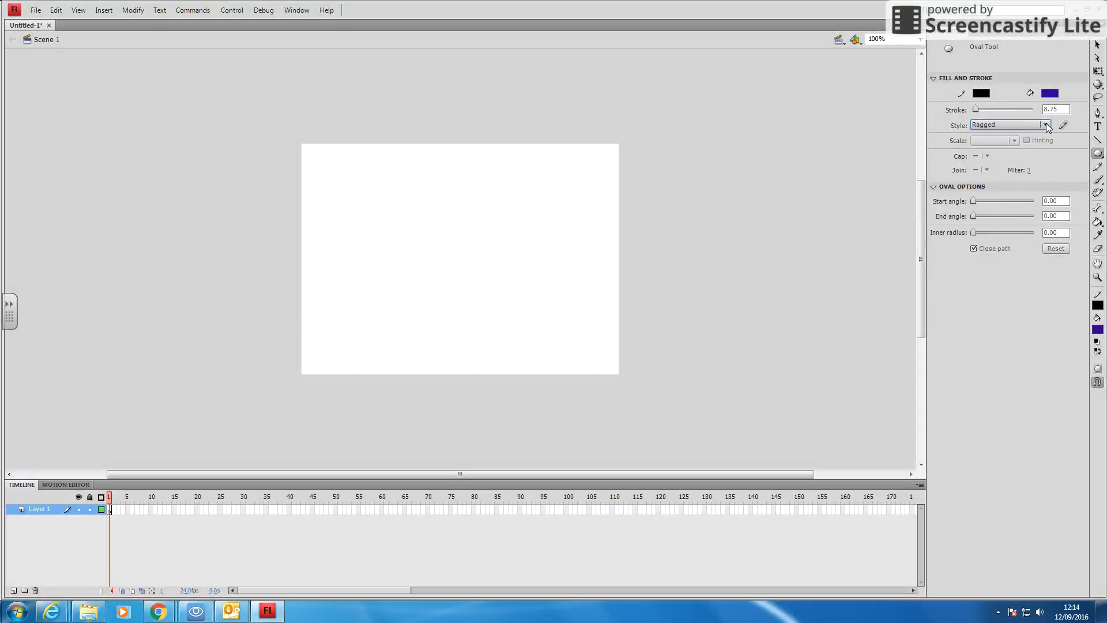
{"action": "left_click_drag", "start_coordinate": [974, 106], "coordinate": [972, 109]}
- Draw an oval in the middle of the stage, try stretching its lower-right edge outward, and undo the stretch
{"action": "left_click_drag", "start_coordinate": [370, 208], "coordinate": [538, 316]}
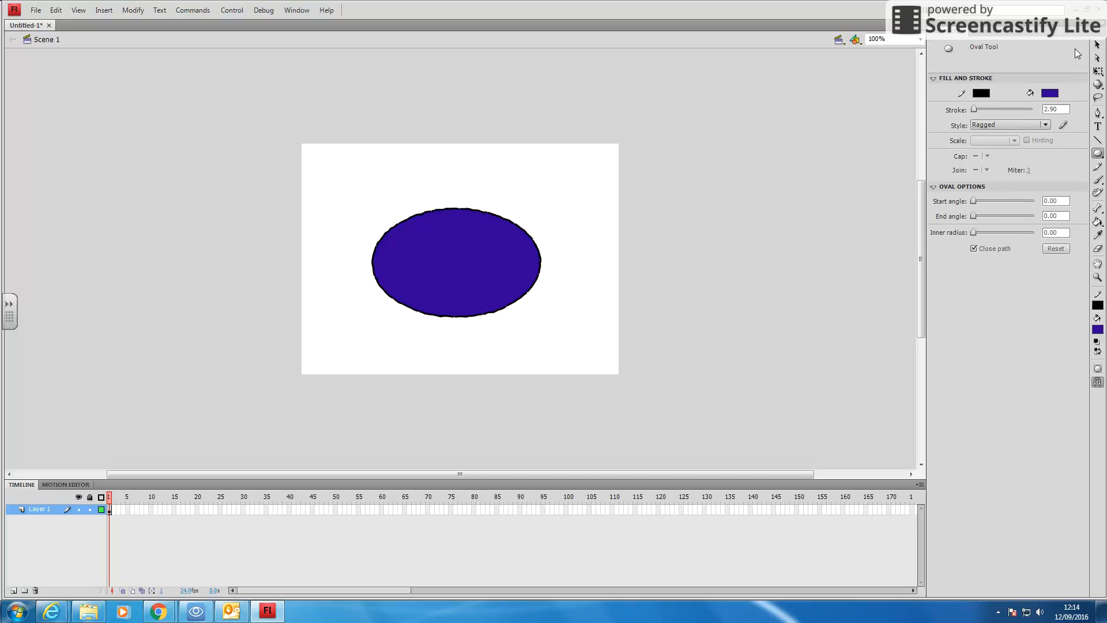
{"action": "left_click", "coordinate": [1097, 46]}
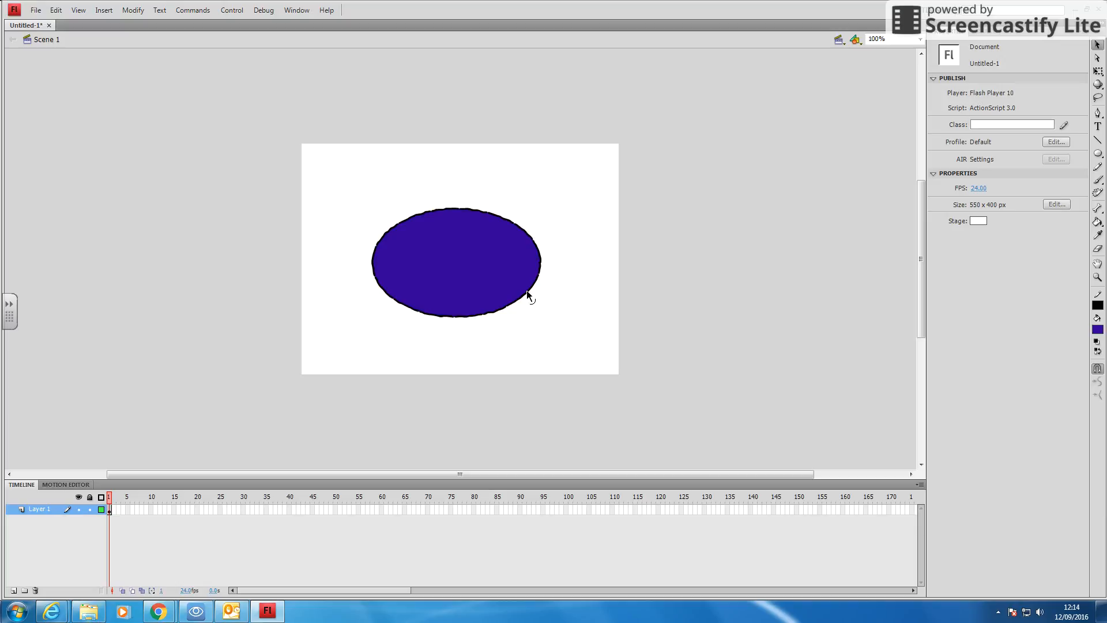
{"action": "left_click_drag", "start_coordinate": [527, 289], "coordinate": [582, 345]}
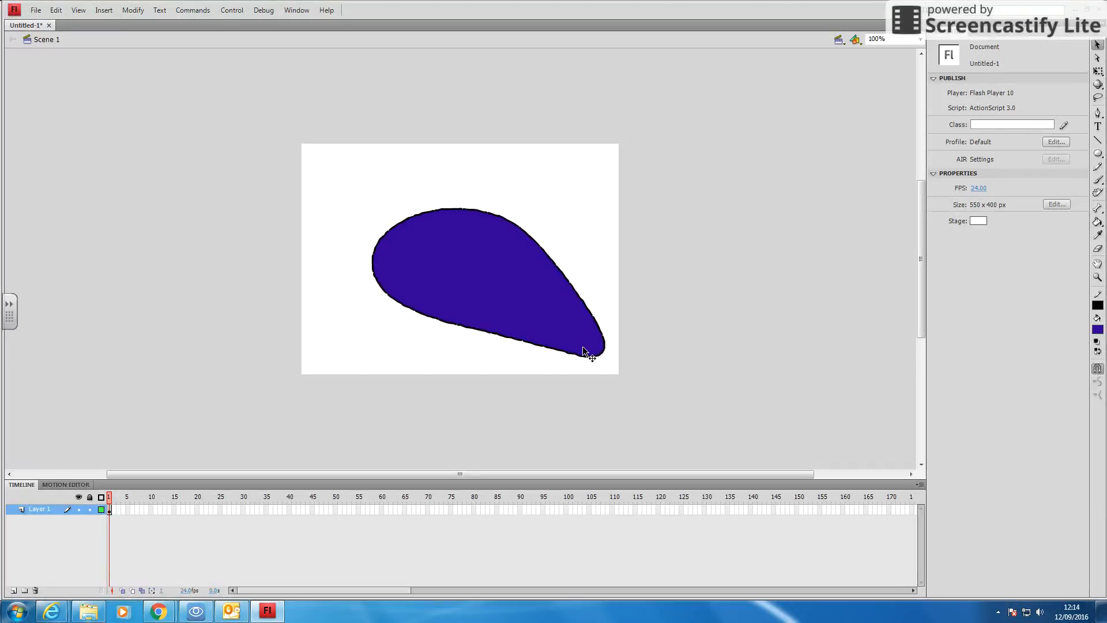
{"action": "key", "text": "ctrl+z"}
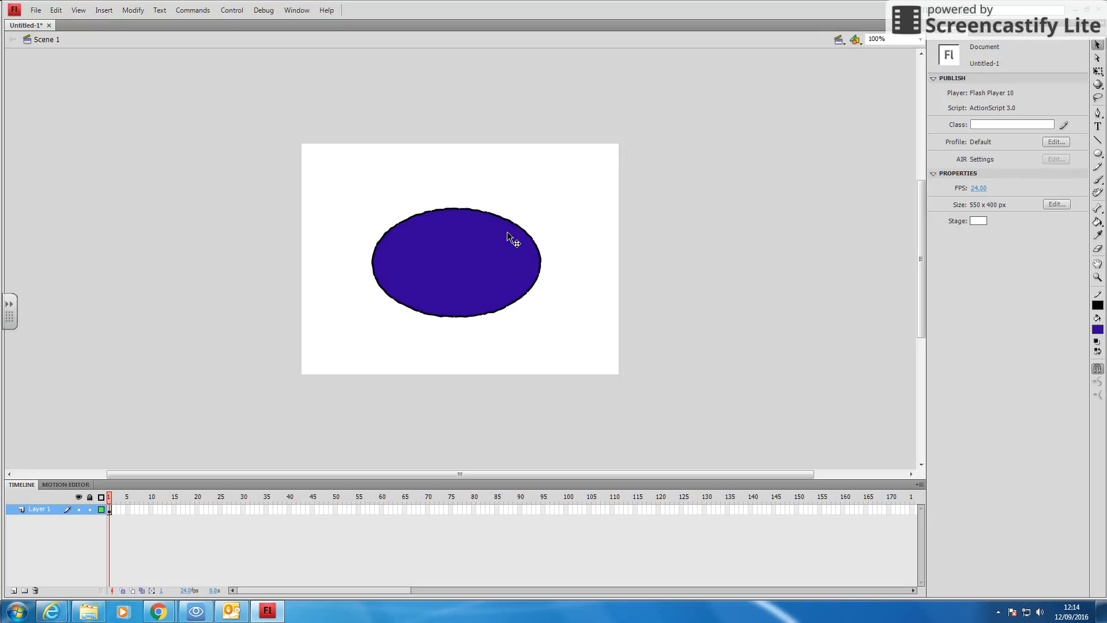
- Bend the oval's bottom, lower-right, top and left edges outward into an irregular blob
{"action": "left_click_drag", "start_coordinate": [444, 316], "coordinate": [438, 348]}
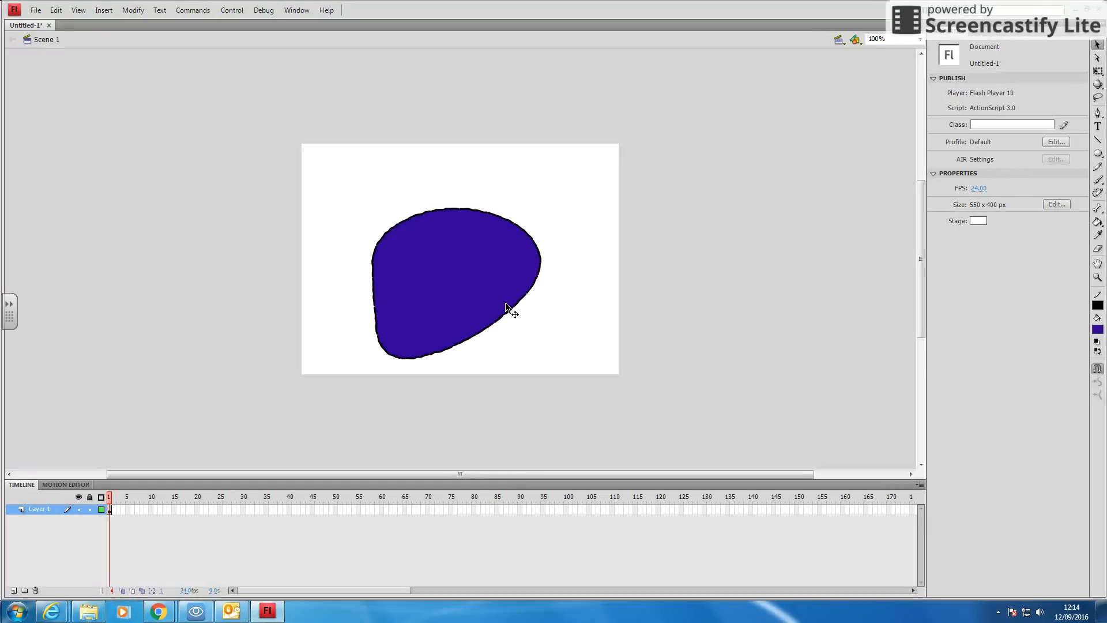
{"action": "left_click_drag", "start_coordinate": [515, 304], "coordinate": [582, 309]}
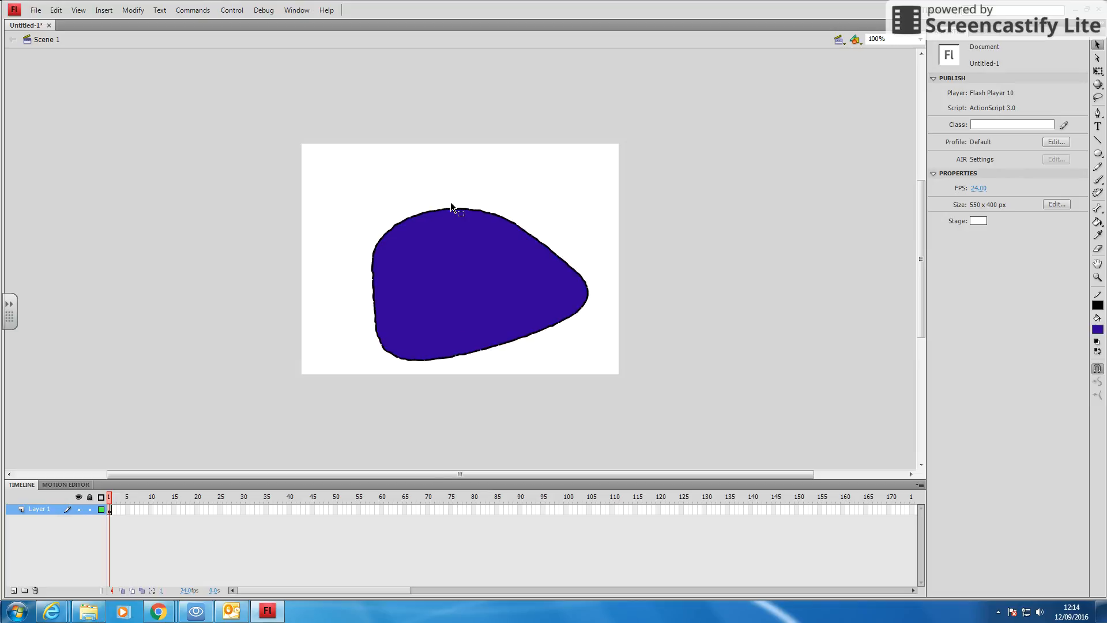
{"action": "left_click_drag", "start_coordinate": [446, 207], "coordinate": [425, 172]}
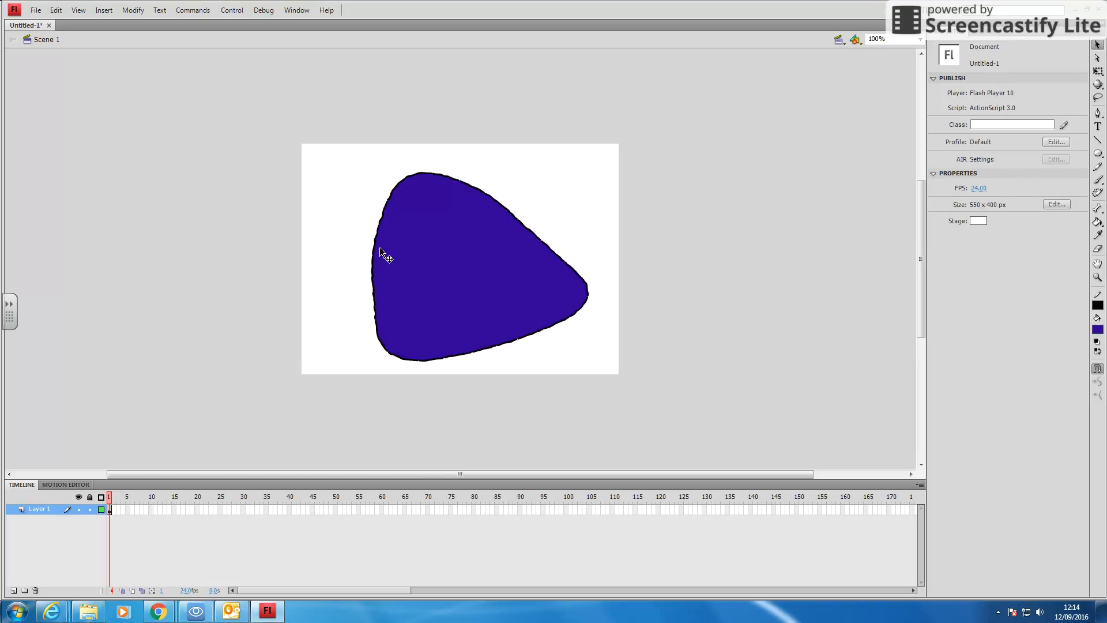
{"action": "left_click_drag", "start_coordinate": [373, 252], "coordinate": [347, 255]}
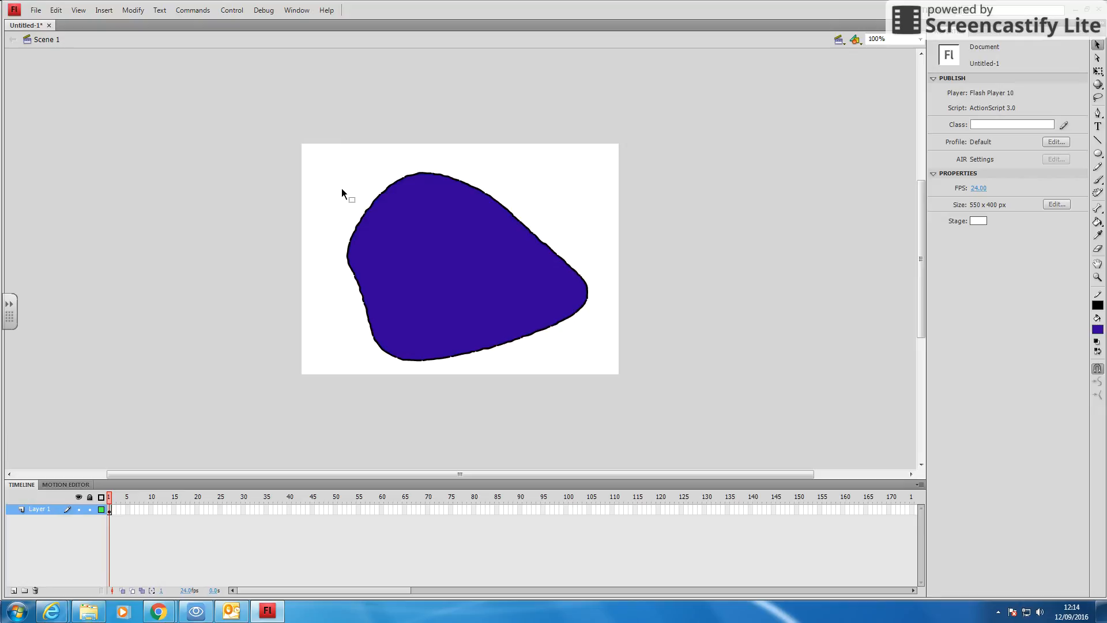
- Move the blob's fill up and away from its outline, and select the outline and the fill separately
{"action": "left_click", "coordinate": [442, 290]}
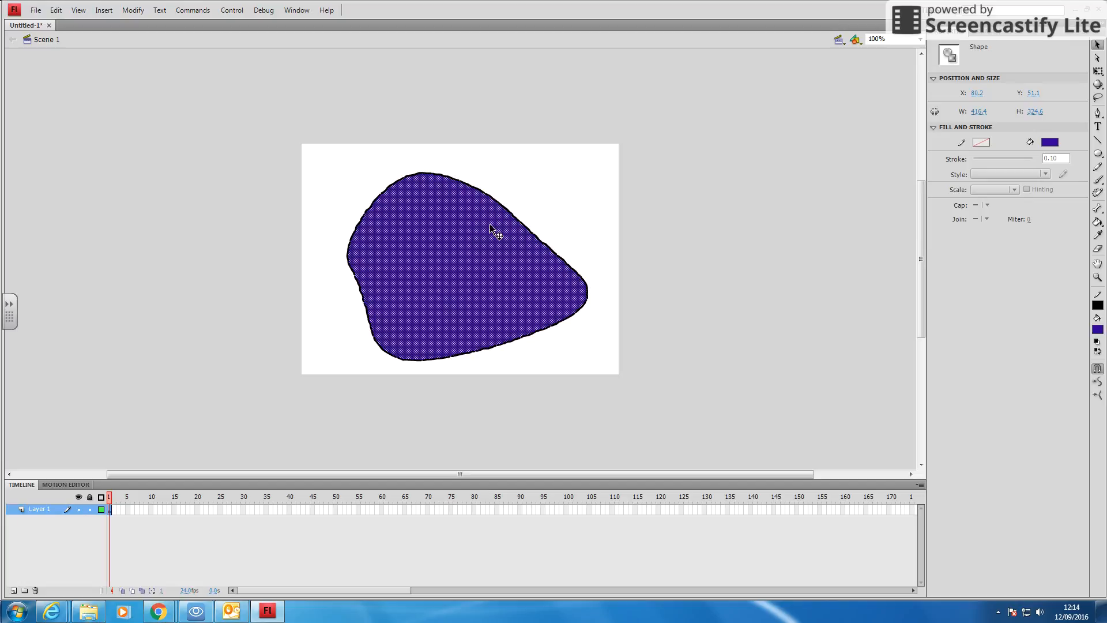
{"action": "left_click", "coordinate": [583, 181]}
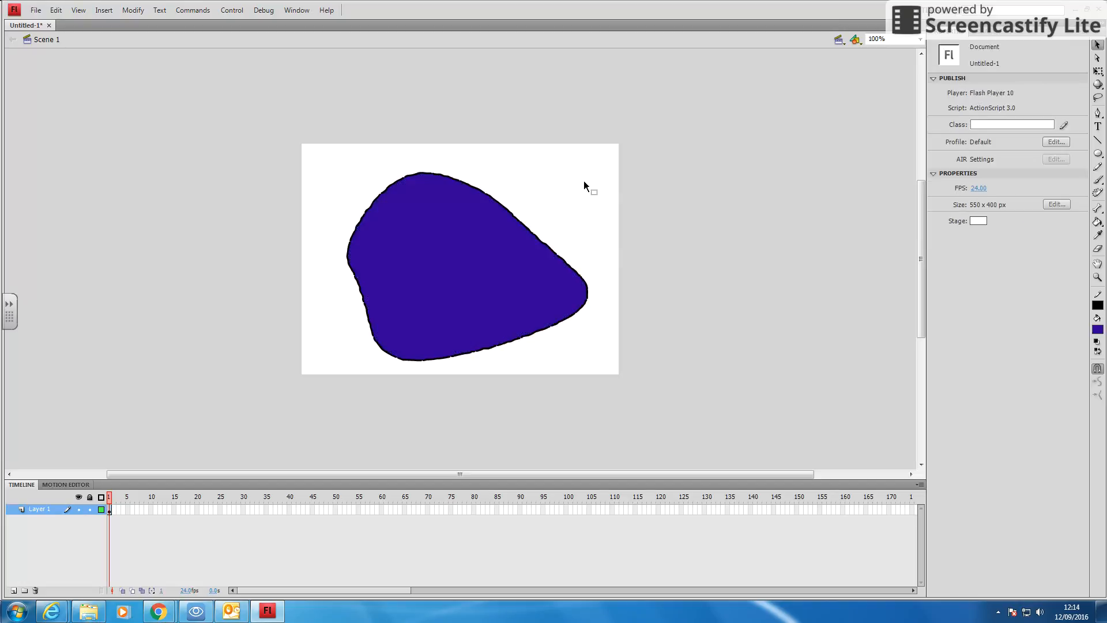
{"action": "left_click", "coordinate": [440, 219]}
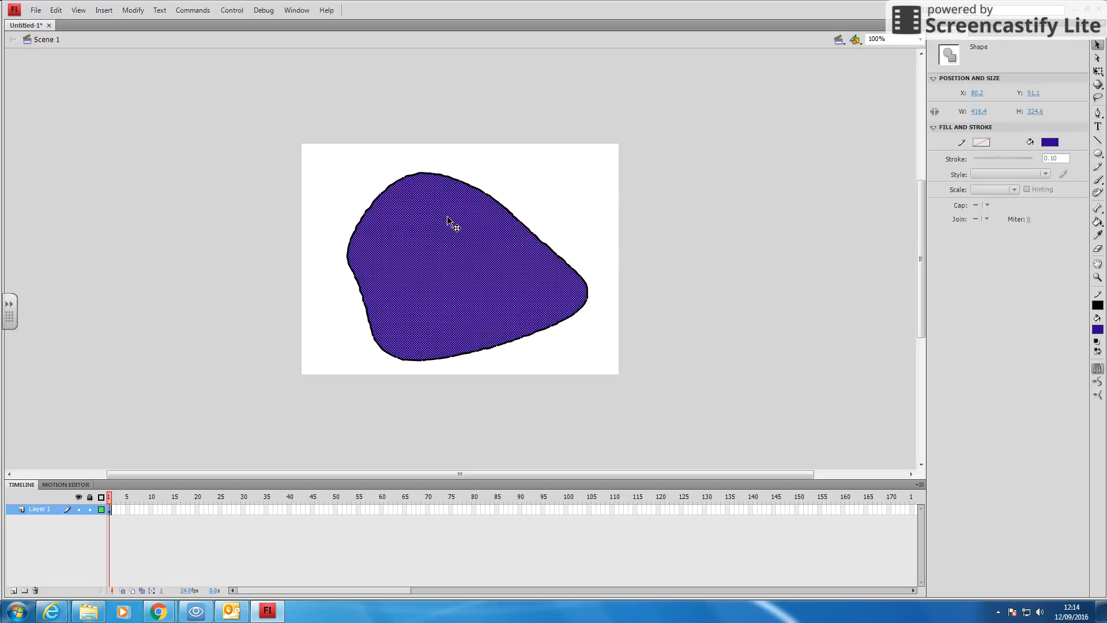
{"action": "left_click_drag", "start_coordinate": [501, 207], "coordinate": [672, 149]}
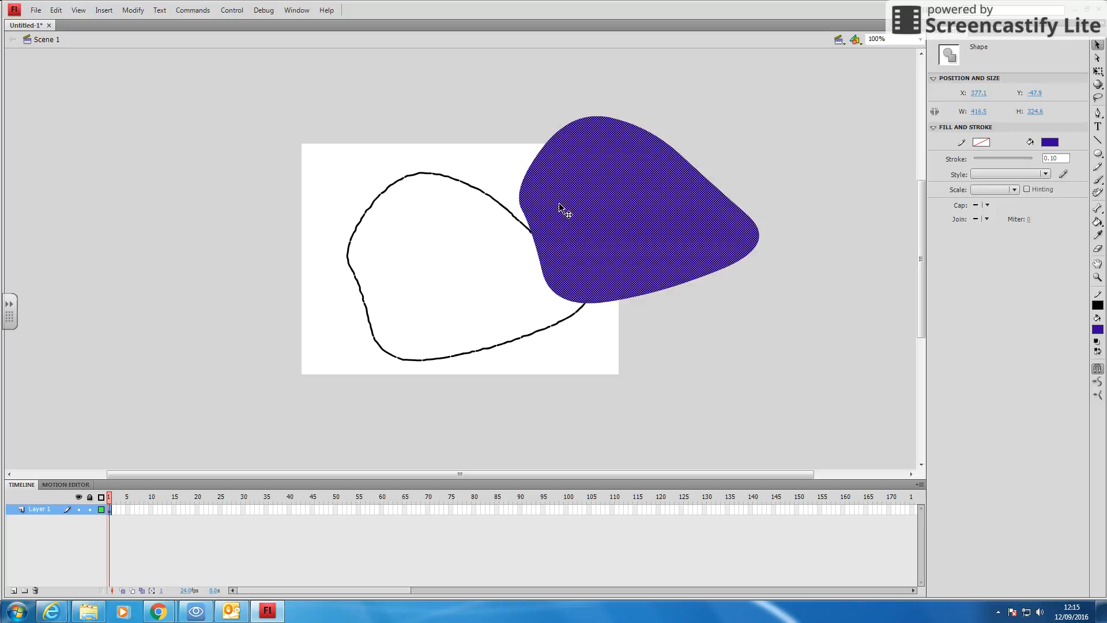
{"action": "left_click", "coordinate": [429, 177]}
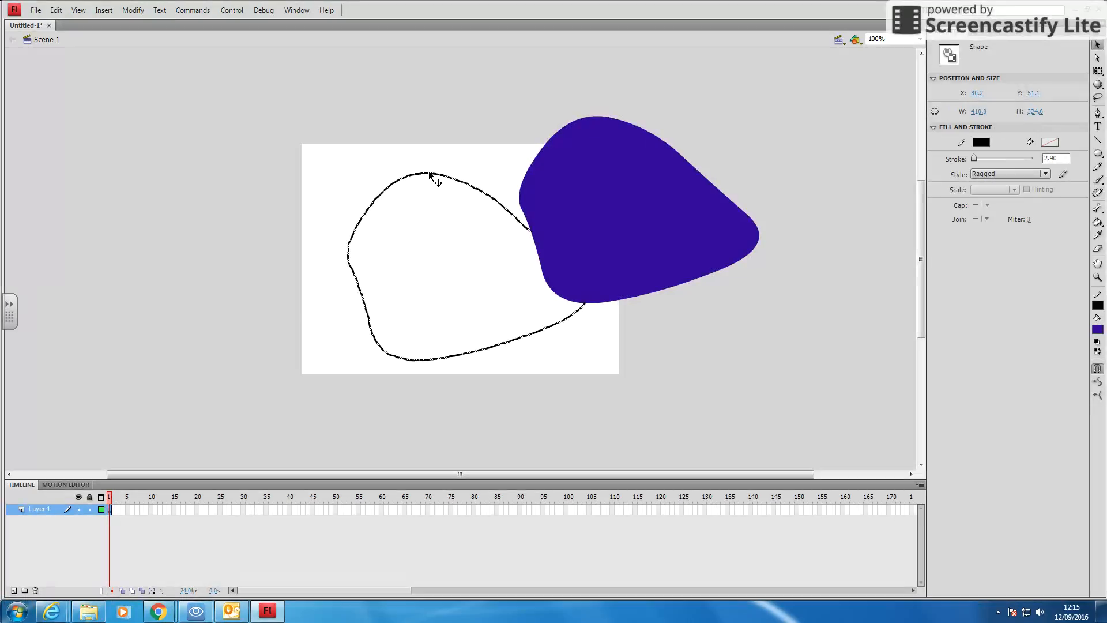
{"action": "left_click", "coordinate": [609, 214]}
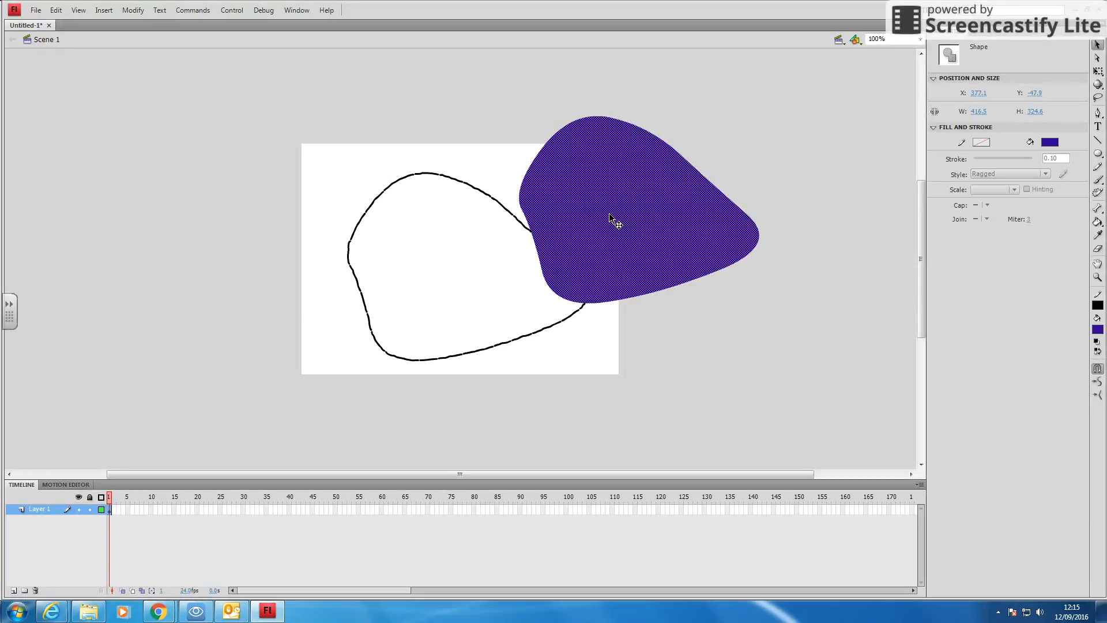
- Undo the fill move, all edge bends and the oval itself back to an empty stage
{"action": "key", "text": "ctrl+z"}
{"action": "key", "text": "ctrl+z"}
{"action": "key", "text": "ctrl+z"}
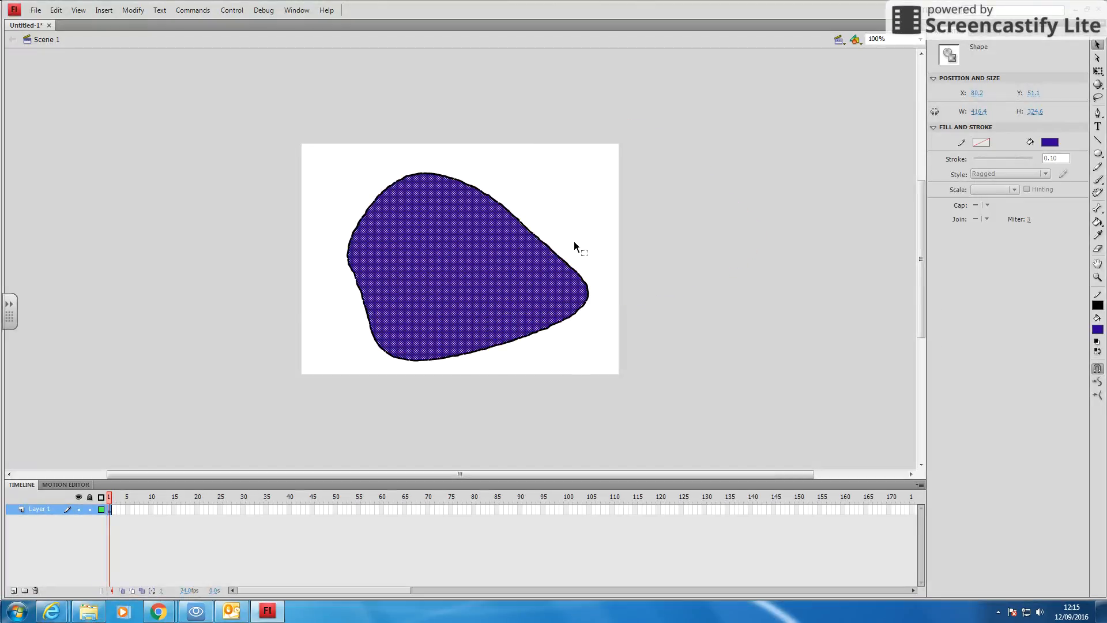
{"action": "key", "text": "ctrl+z"}
{"action": "key", "text": "ctrl+z"}
{"action": "key", "text": "ctrl+z"}
{"action": "key", "text": "ctrl+z"}
{"action": "key", "text": "ctrl+z"}
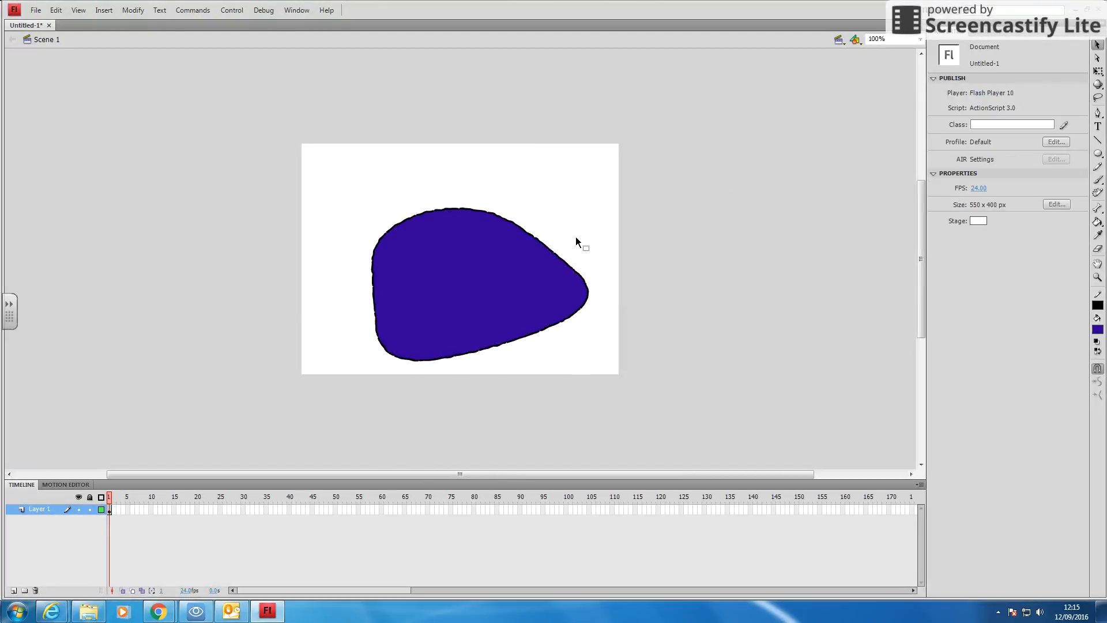
{"action": "key", "text": "ctrl+z"}
{"action": "key", "text": "ctrl+z"}
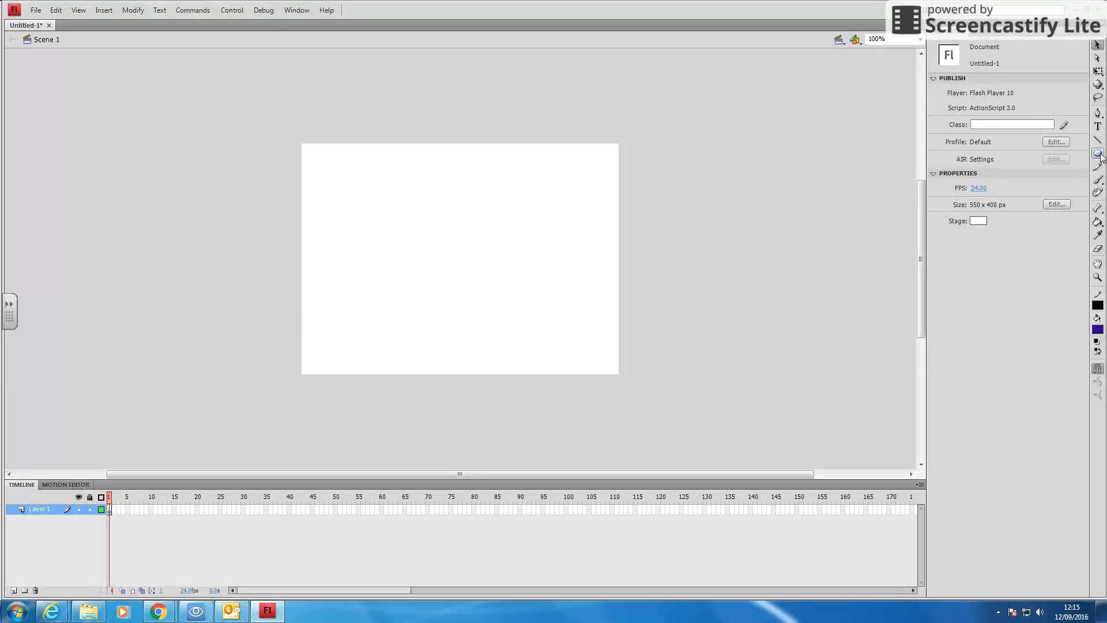
- Draw a wide oval with the Oval Tool across the middle of the stage
{"action": "left_click", "coordinate": [1097, 155]}
{"action": "mouse_move", "coordinate": [360, 204]}
{"action": "left_mouse_down"}
{"action": "mouse_move", "coordinate": [561, 309]}
{"action": "mouse_move", "coordinate": [571, 325]}
{"action": "left_mouse_up"}
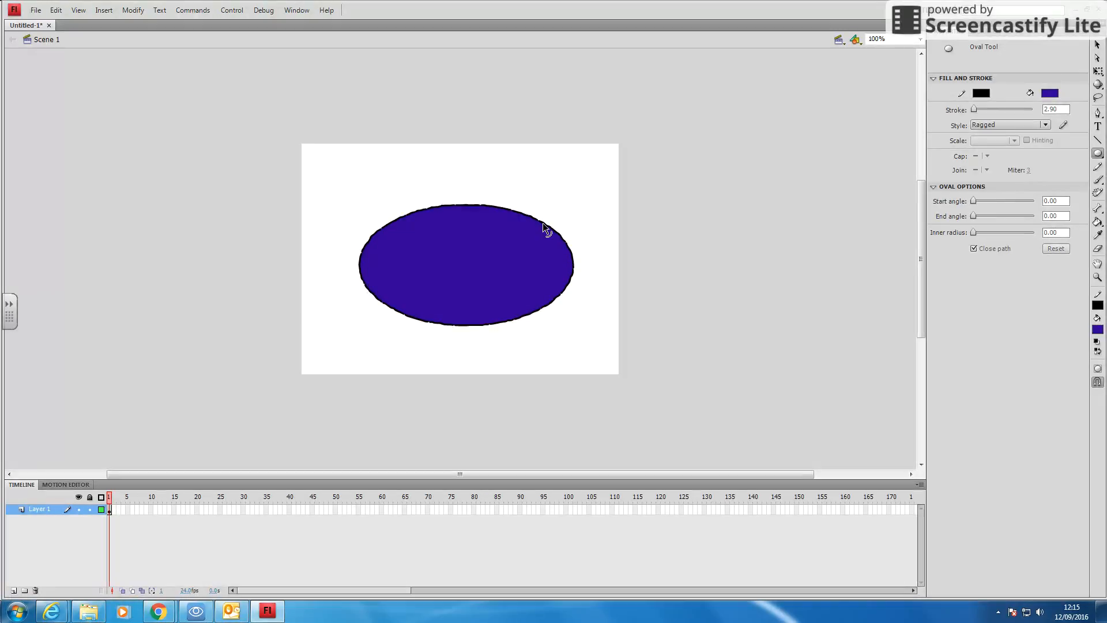
{"action": "left_click_drag", "start_coordinate": [551, 302], "coordinate": [585, 335]}
{"action": "key", "text": "ctrl+z"}
{"action": "left_click_drag", "start_coordinate": [551, 298], "coordinate": [581, 327]}
- Use the Selection Tool to pull a sharp corner out of the oval's lower-right edge as the lower tail fin
{"action": "left_click", "coordinate": [1097, 44]}
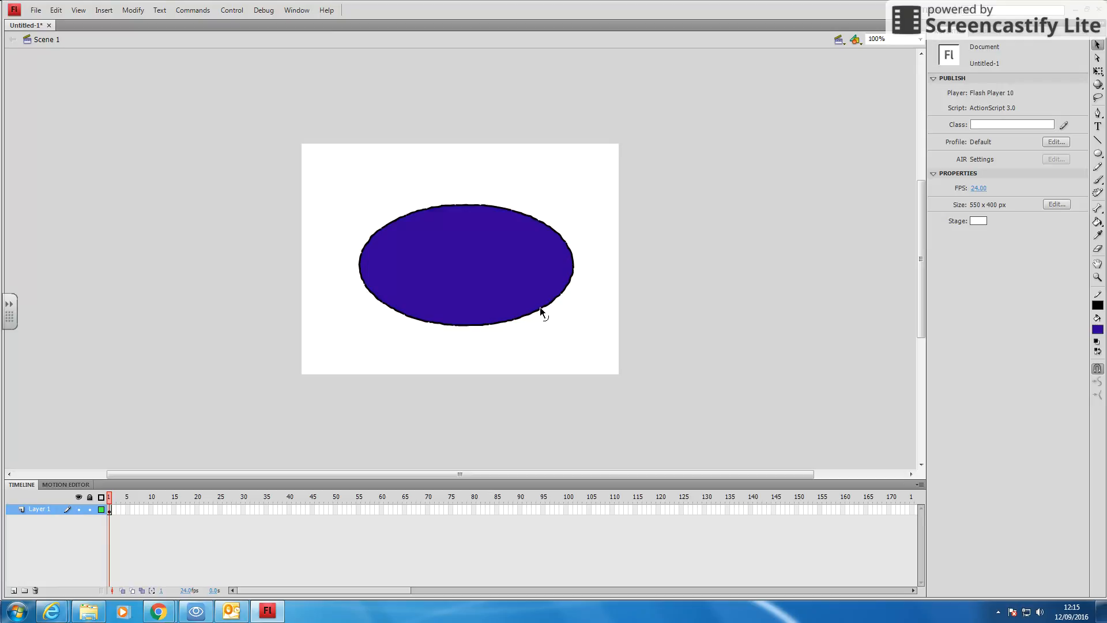
{"action": "left_click_drag", "start_coordinate": [540, 307], "coordinate": [568, 330]}
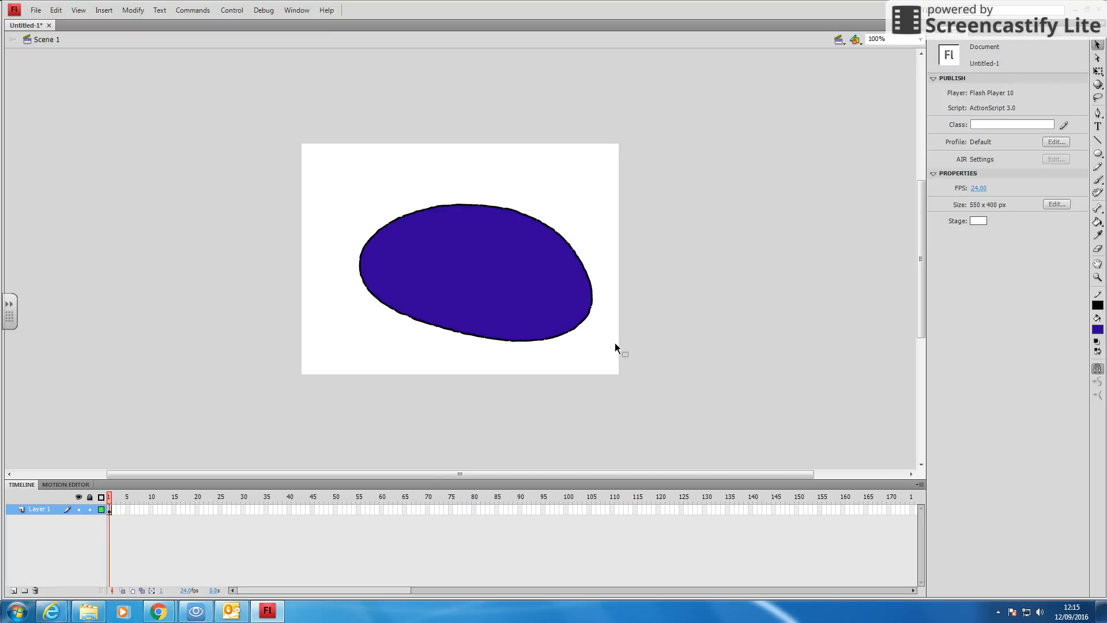
{"action": "key", "text": "ctrl+z"}
{"action": "left_click_drag", "start_coordinate": [543, 306], "coordinate": [604, 337]}
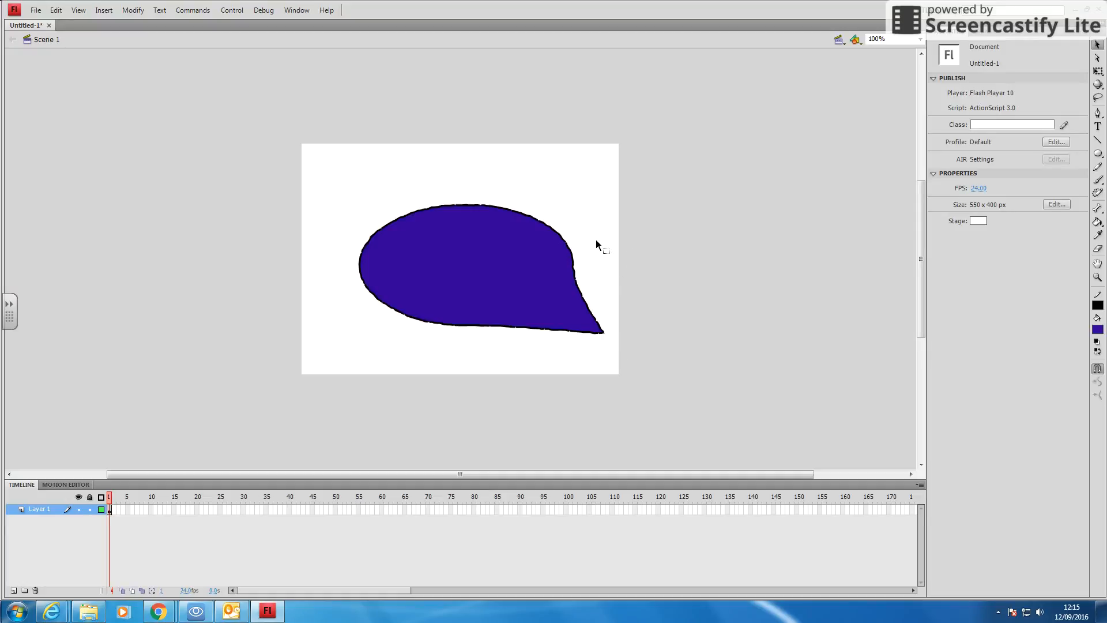
- Pull a pointed upper tail fin out of the upper-right edge and curve the outline inward between and beside the fins
{"action": "left_click_drag", "start_coordinate": [560, 220], "coordinate": [602, 166]}
{"action": "left_click_drag", "start_coordinate": [574, 279], "coordinate": [562, 278]}
{"action": "left_click_drag", "start_coordinate": [510, 324], "coordinate": [510, 311]}
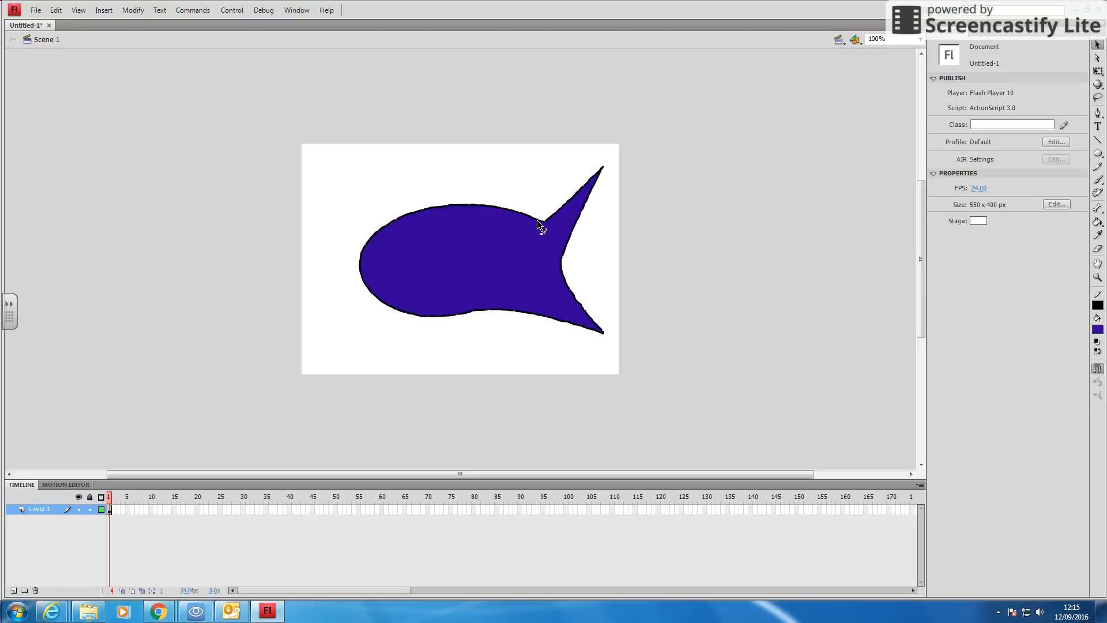
{"action": "left_click_drag", "start_coordinate": [541, 221], "coordinate": [530, 222]}
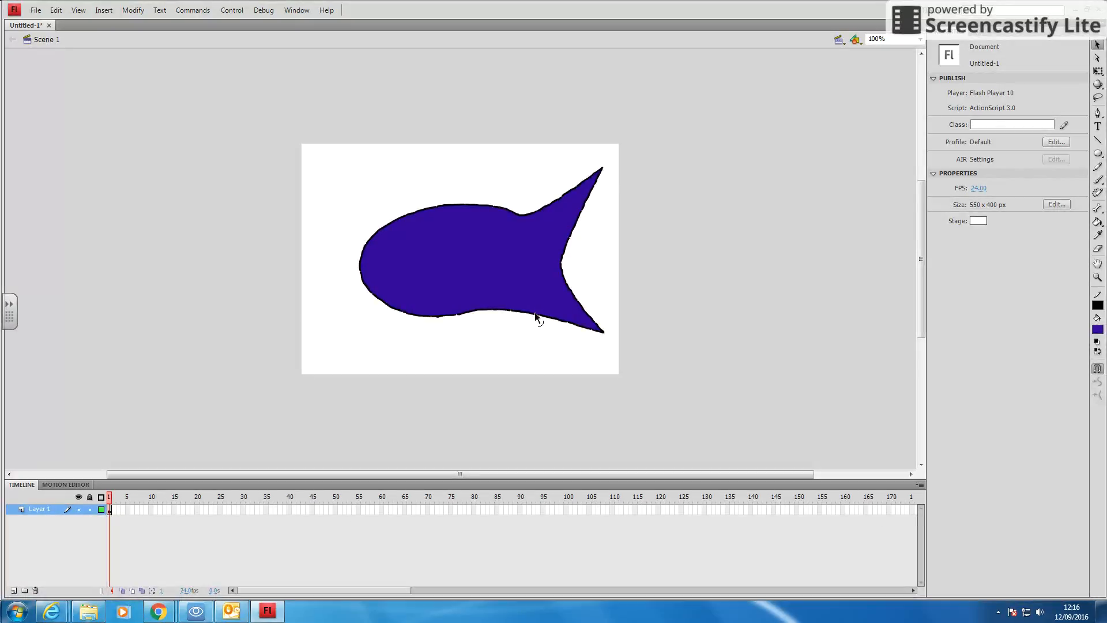
- Pinch the outline inward into sharp corners at both tail joints, and pull a wedge-shaped open mouth into the front of the fish
{"action": "left_click_drag", "start_coordinate": [534, 314], "coordinate": [519, 284]}
{"action": "left_click_drag", "start_coordinate": [517, 213], "coordinate": [524, 238]}
{"action": "left_click_drag", "start_coordinate": [369, 234], "coordinate": [460, 265]}
{"action": "left_click_drag", "start_coordinate": [377, 302], "coordinate": [348, 288]}
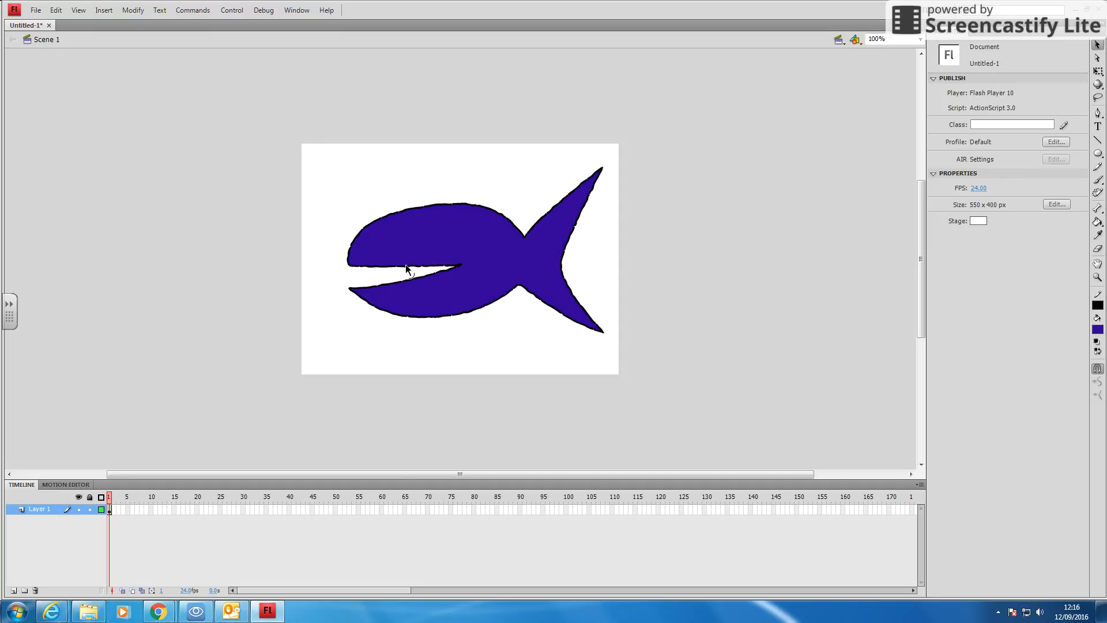
{"action": "left_click_drag", "start_coordinate": [406, 262], "coordinate": [343, 264]}
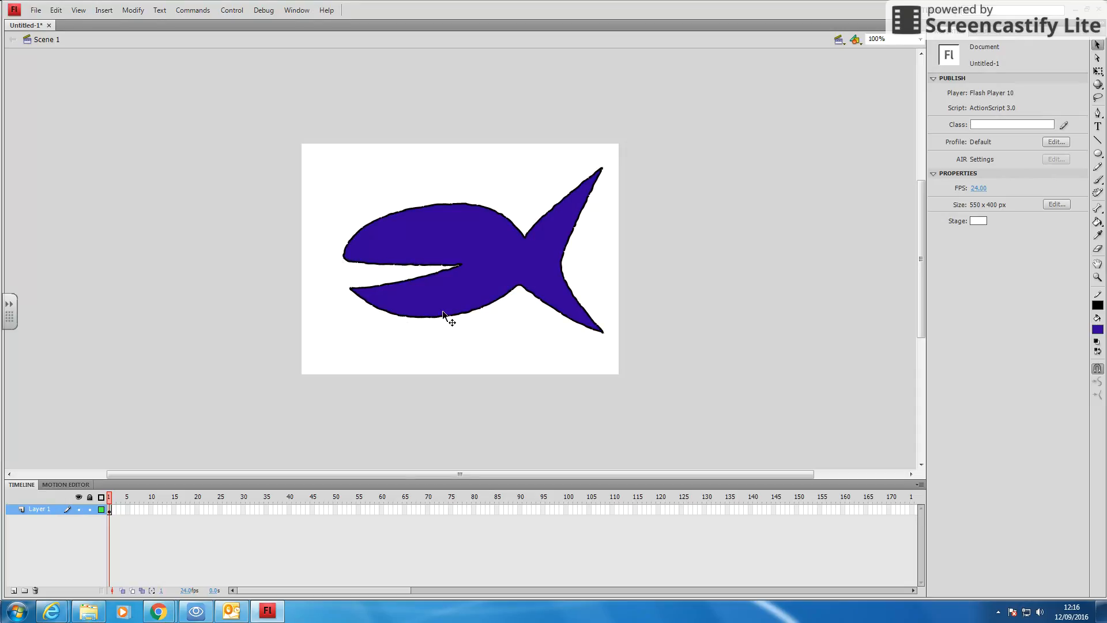
{"action": "left_click_drag", "start_coordinate": [459, 265], "coordinate": [434, 271]}
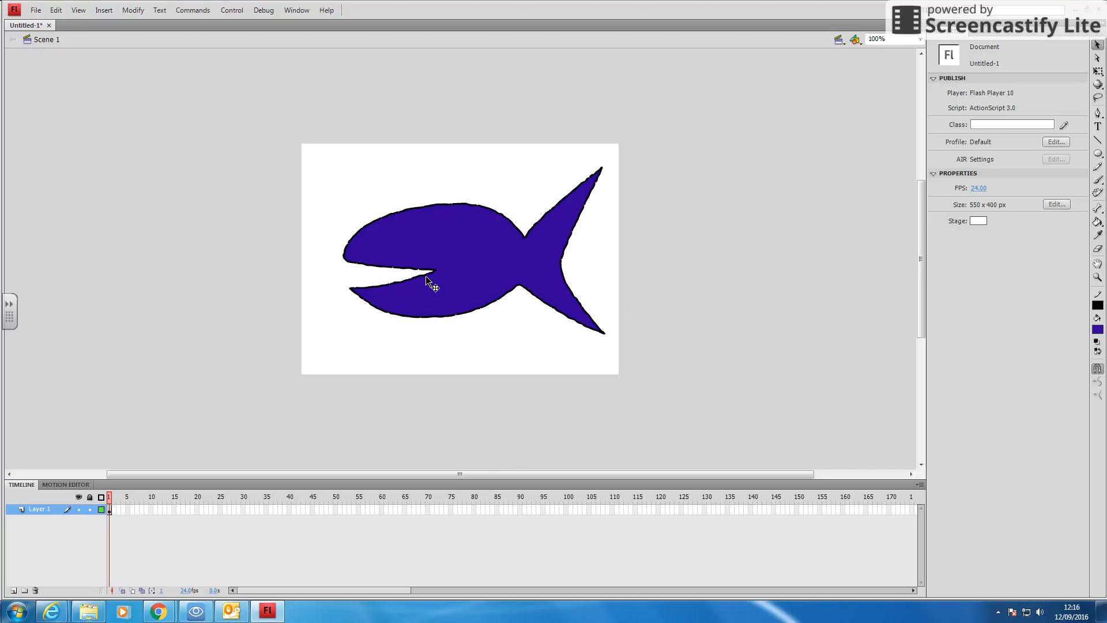
- Draw a small oval eye on the fish's head with the Oval Tool, using a white fill and a Solid black stroke
{"action": "left_click", "coordinate": [1097, 153]}
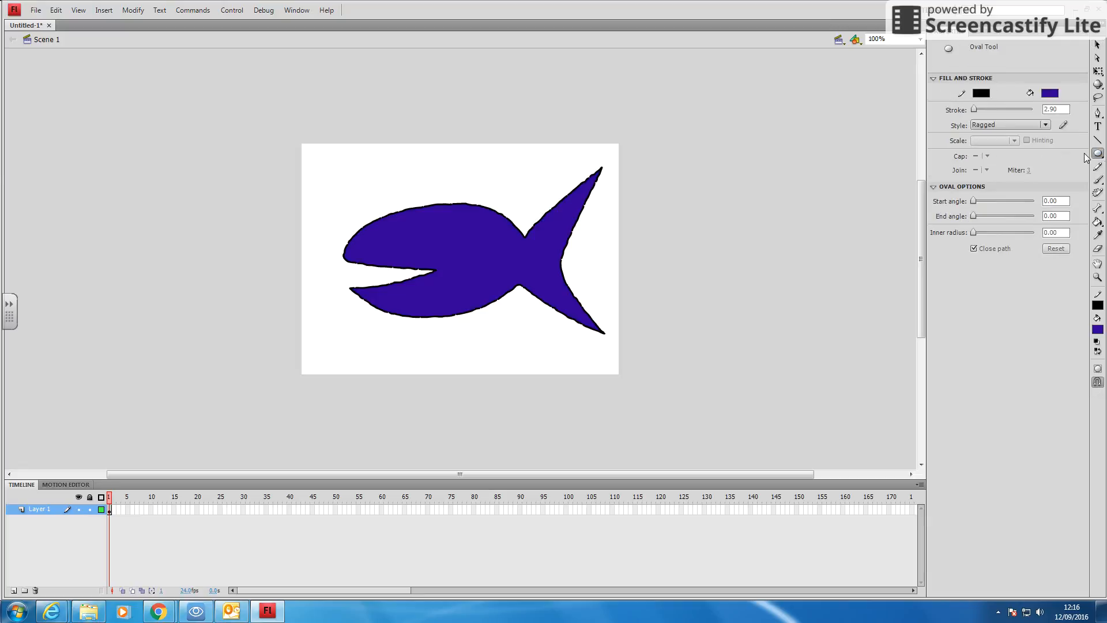
{"action": "left_click", "coordinate": [1050, 92]}
{"action": "left_click", "coordinate": [936, 160]}
{"action": "left_click", "coordinate": [1043, 125]}
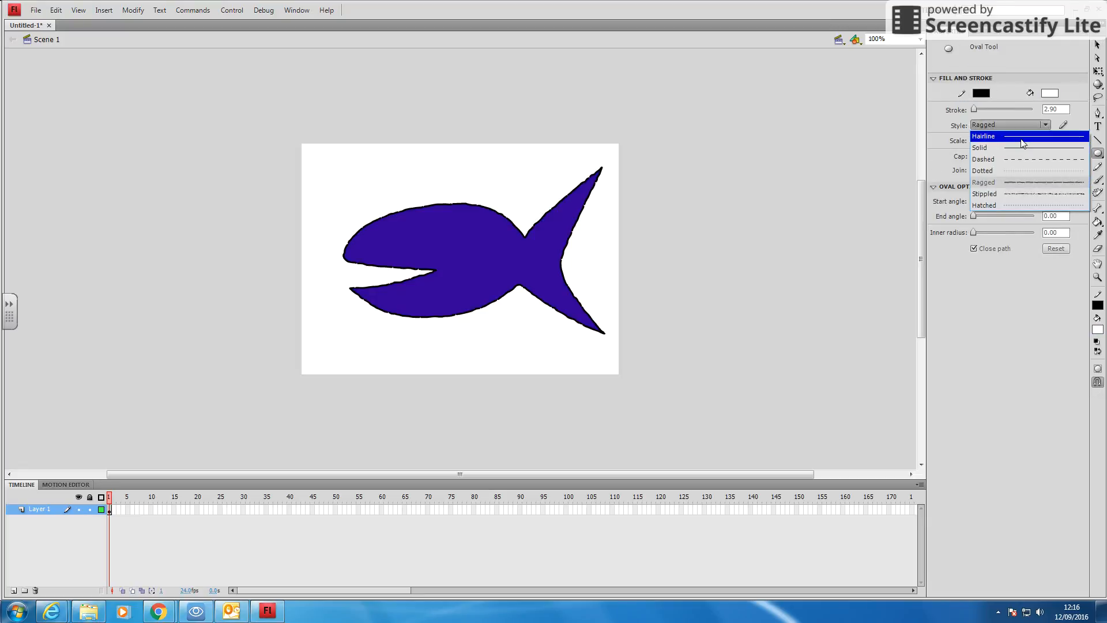
{"action": "left_click", "coordinate": [1020, 149]}
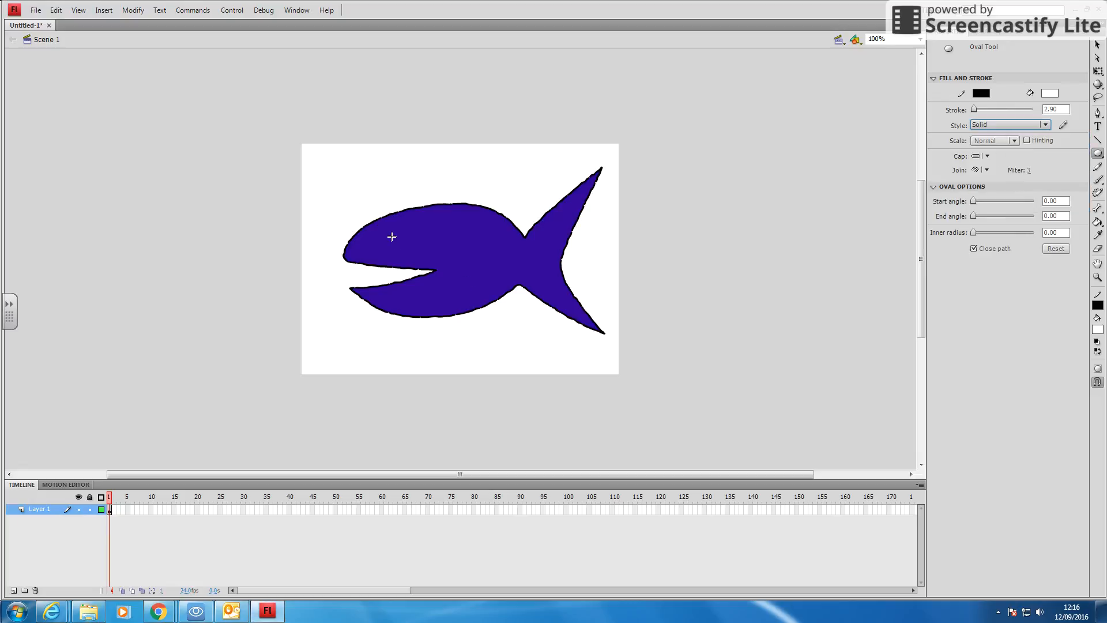
{"action": "left_click_drag", "start_coordinate": [388, 225], "coordinate": [402, 238]}
- Reshape the eye with the Selection Tool, giving it pointed side corners, a flattened upper edge and a curved lower edge
{"action": "left_click", "coordinate": [1097, 46]}
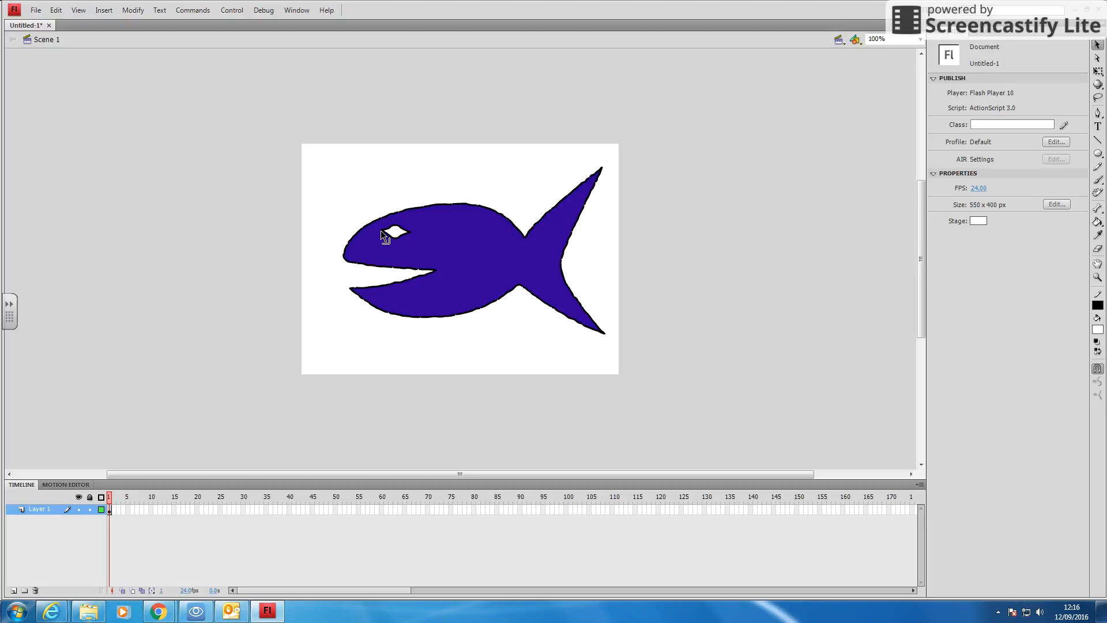
{"action": "left_click_drag", "start_coordinate": [393, 236], "coordinate": [394, 234]}
{"action": "left_click_drag", "start_coordinate": [394, 226], "coordinate": [394, 240]}
- Draw a three-sided side fin, open toward the head, with 8.70 black lines, and bend its edges into curves
{"action": "key", "text": "n"}
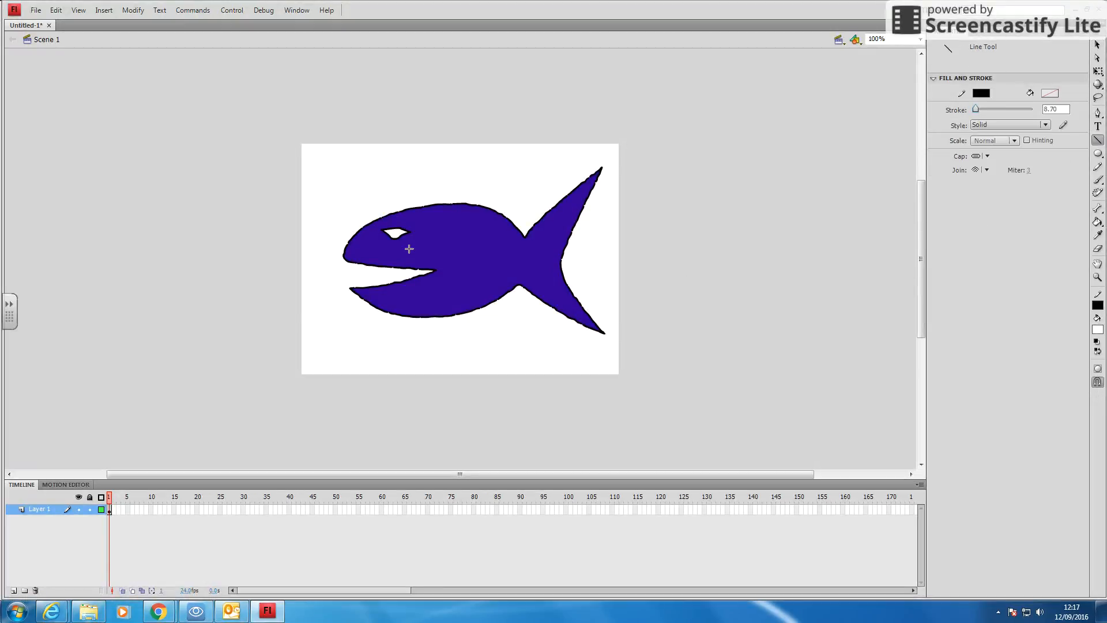
{"action": "mouse_move", "coordinate": [445, 239]}
{"action": "left_mouse_down"}
{"action": "mouse_move", "coordinate": [495, 238]}
{"action": "mouse_move", "coordinate": [498, 275]}
{"action": "mouse_move", "coordinate": [447, 275]}
{"action": "left_mouse_up"}
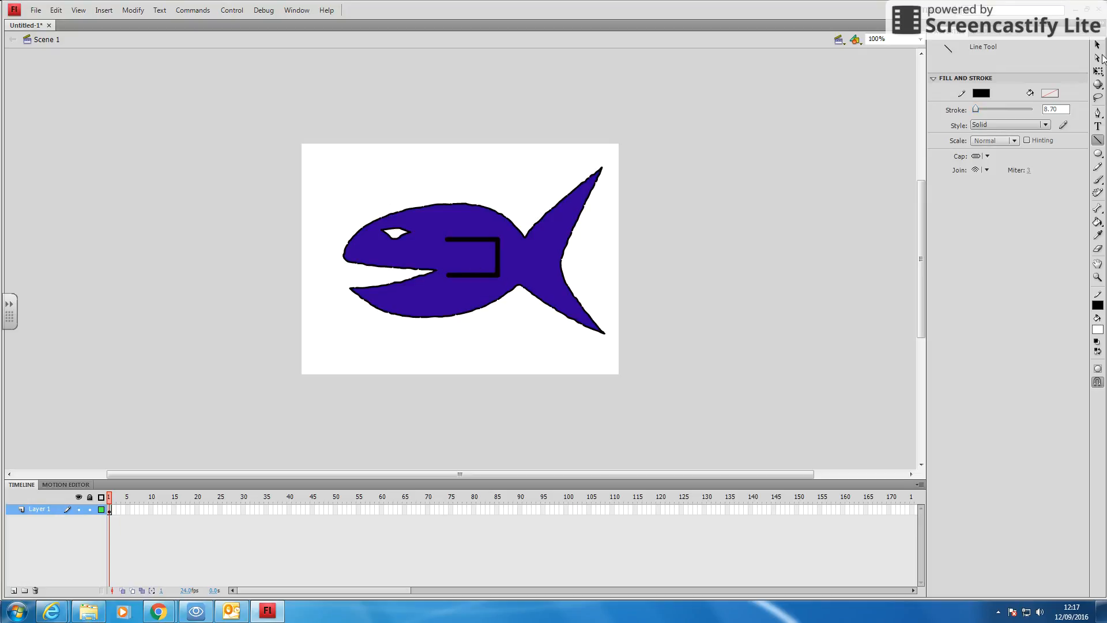
{"action": "left_click", "coordinate": [1097, 44]}
{"action": "left_click_drag", "start_coordinate": [468, 241], "coordinate": [468, 281]}
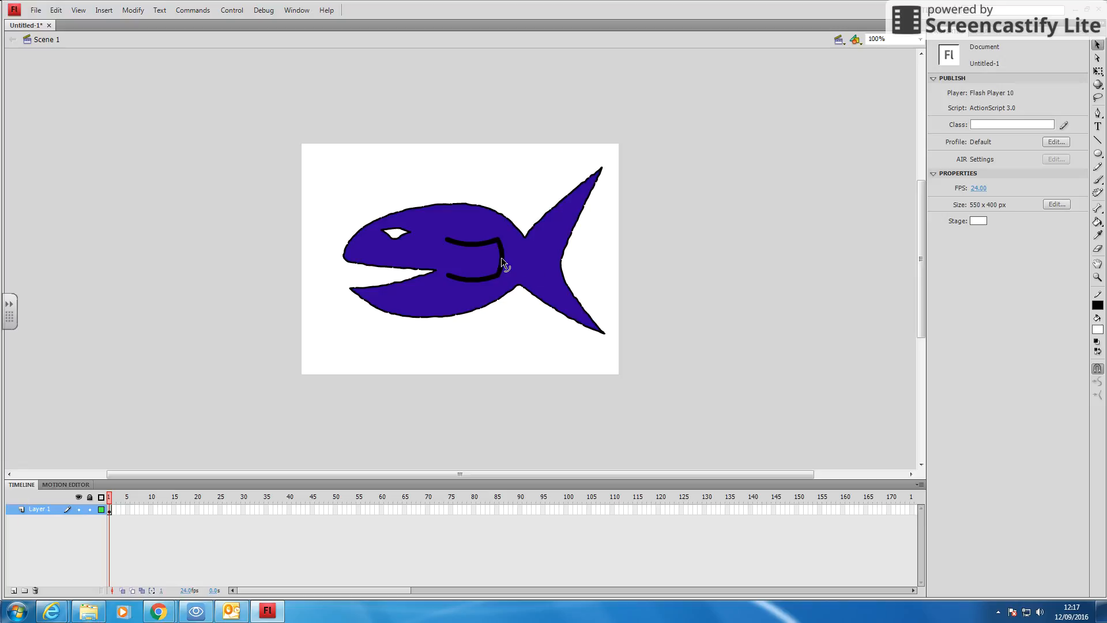
- Set the Oval Tool's fill to black and draw a round pupil inside the fish's eye
{"action": "left_click", "coordinate": [1097, 154]}
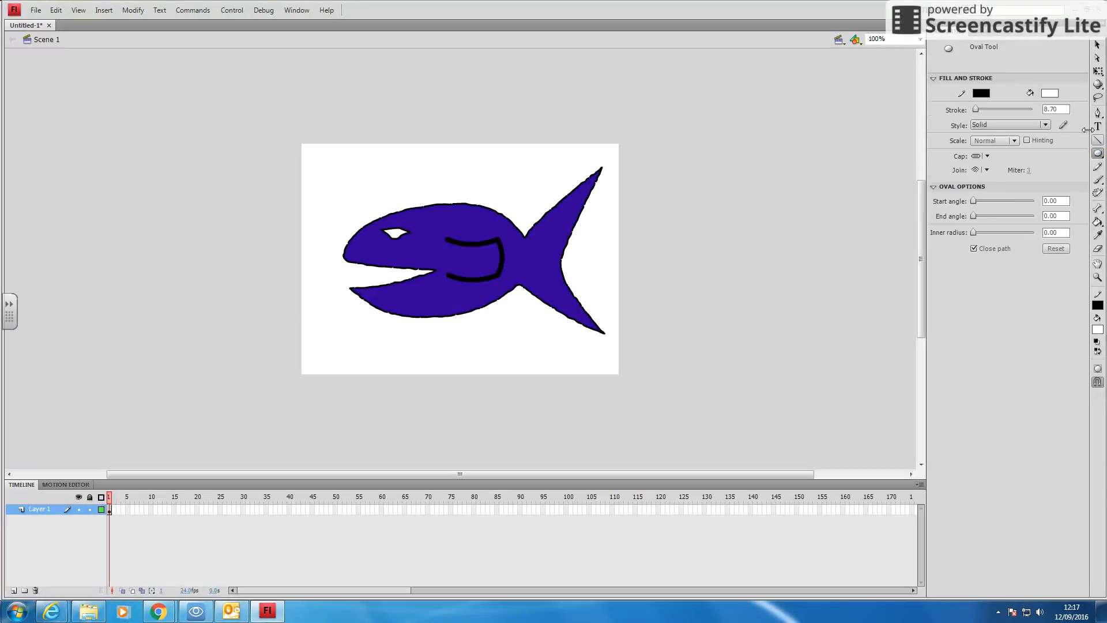
{"action": "left_click", "coordinate": [1048, 97]}
{"action": "left_click", "coordinate": [940, 117]}
{"action": "left_click_drag", "start_coordinate": [389, 228], "coordinate": [401, 240]}
{"action": "key", "text": "v"}
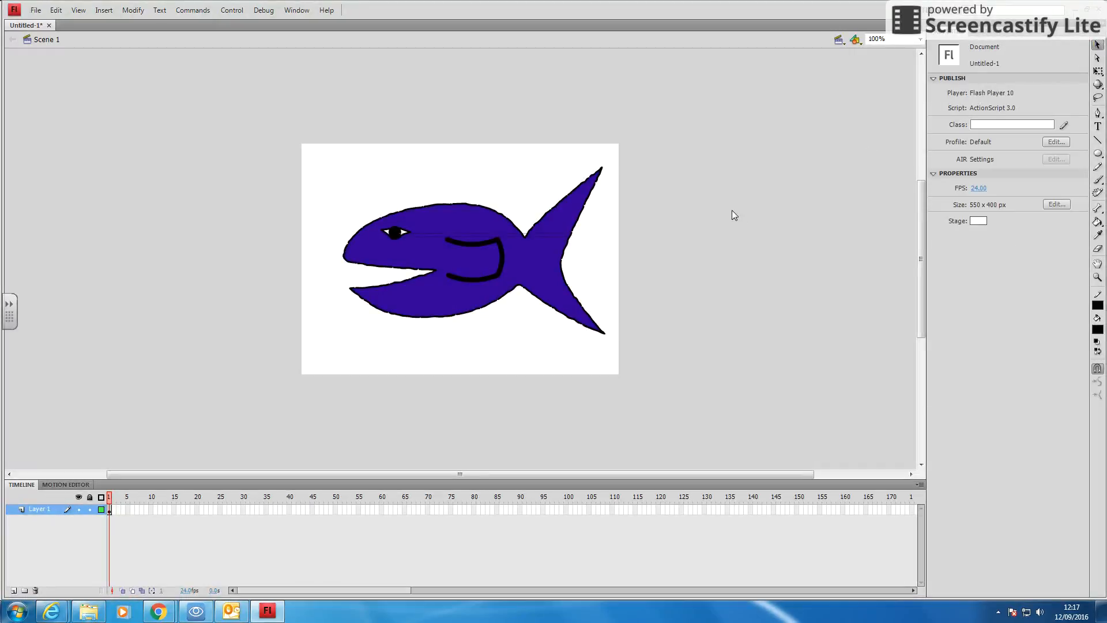
{"action": "left_click", "coordinate": [563, 242]}
{"action": "left_click", "coordinate": [599, 272]}
{"action": "left_click", "coordinate": [431, 272]}
{"action": "left_click", "coordinate": [434, 272]}
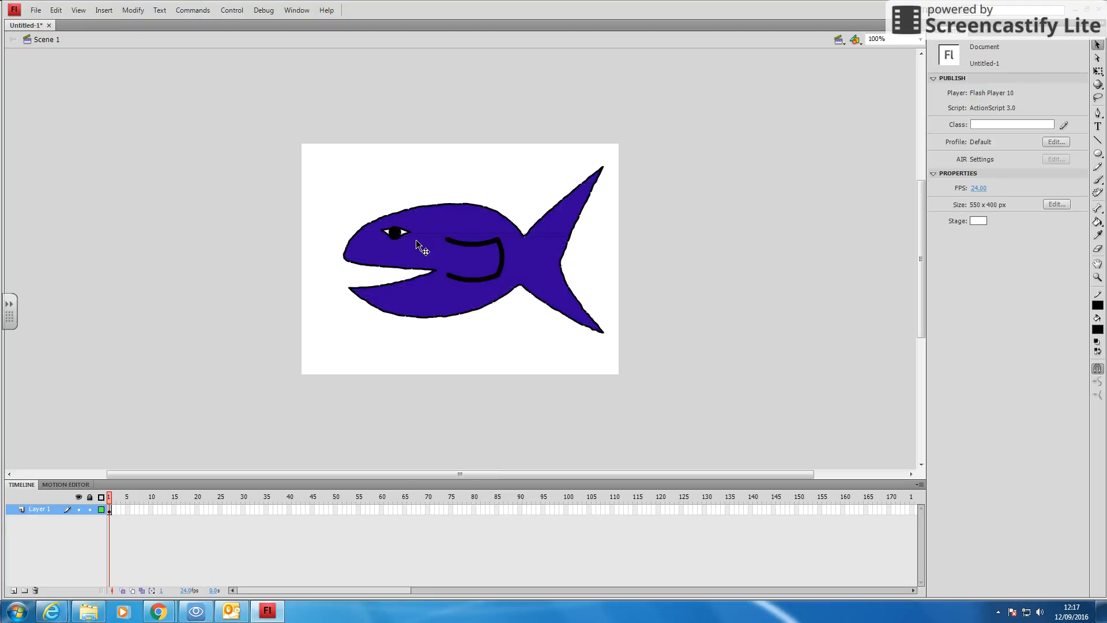
- Reduce the Oval Tool's stroke to 0.10 and draw a smaller black pupil inside the cleared white eye
{"action": "left_click", "coordinate": [1097, 153]}
{"action": "left_click_drag", "start_coordinate": [975, 109], "coordinate": [965, 112]}
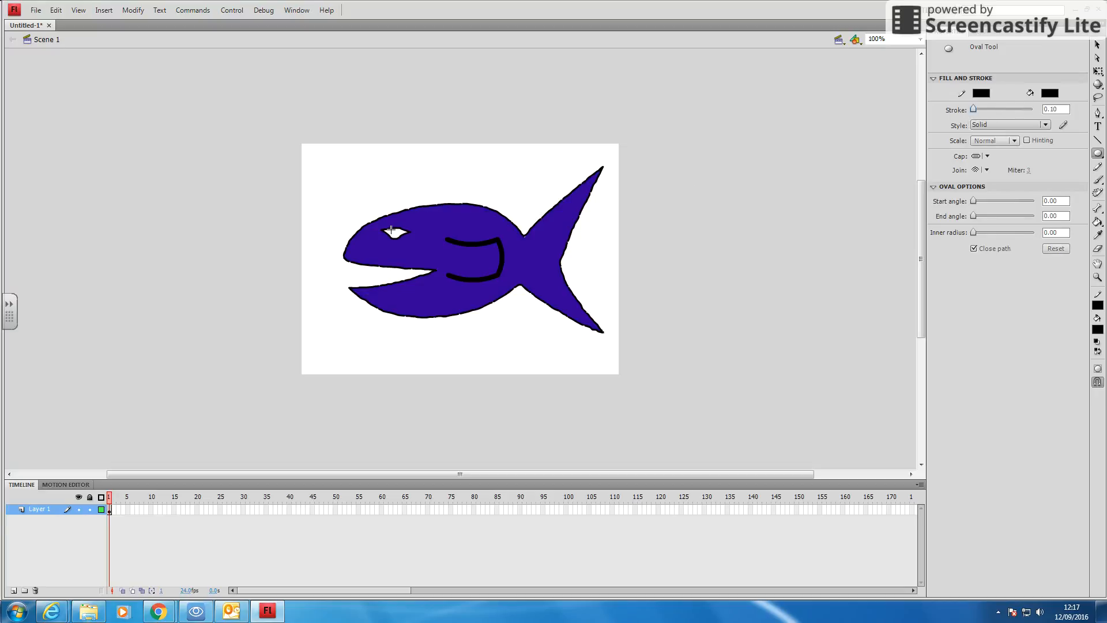
{"action": "left_click_drag", "start_coordinate": [392, 229], "coordinate": [400, 236]}
{"action": "key", "text": "v"}
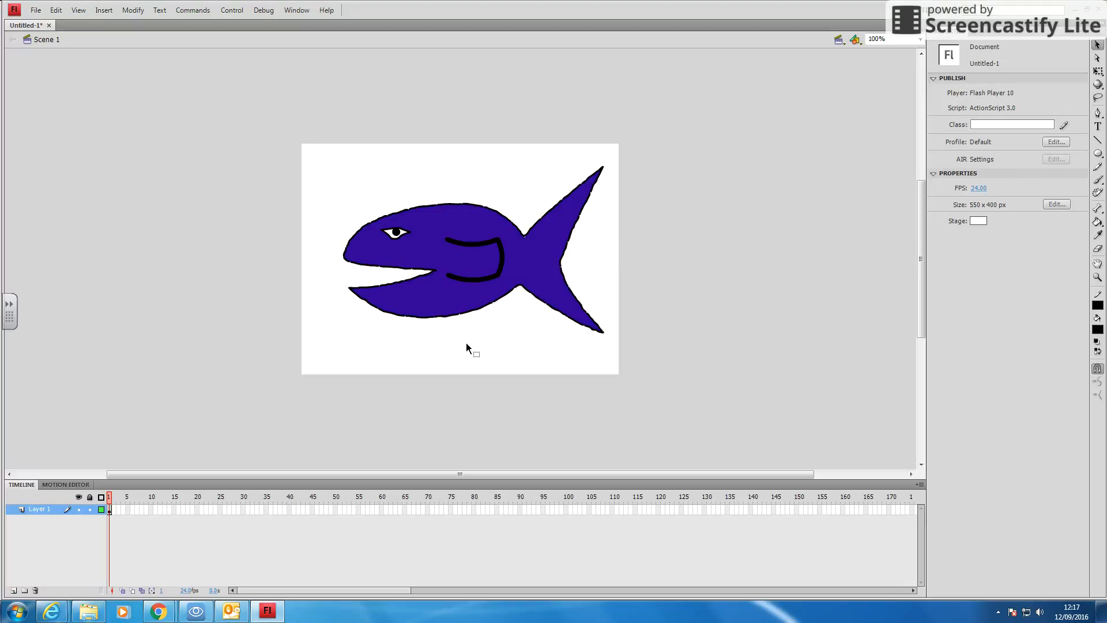
- Try bulging the fish's belly downward with the Selection Tool, undoing each bend
{"action": "left_click_drag", "start_coordinate": [461, 316], "coordinate": [466, 346]}
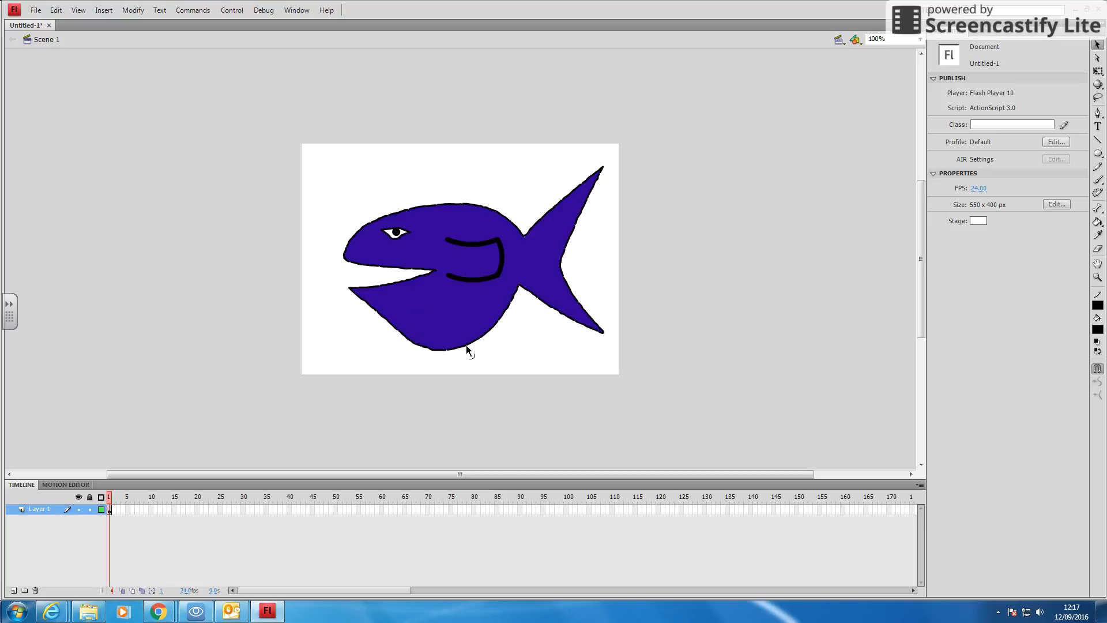
{"action": "key", "text": "ctrl+z"}
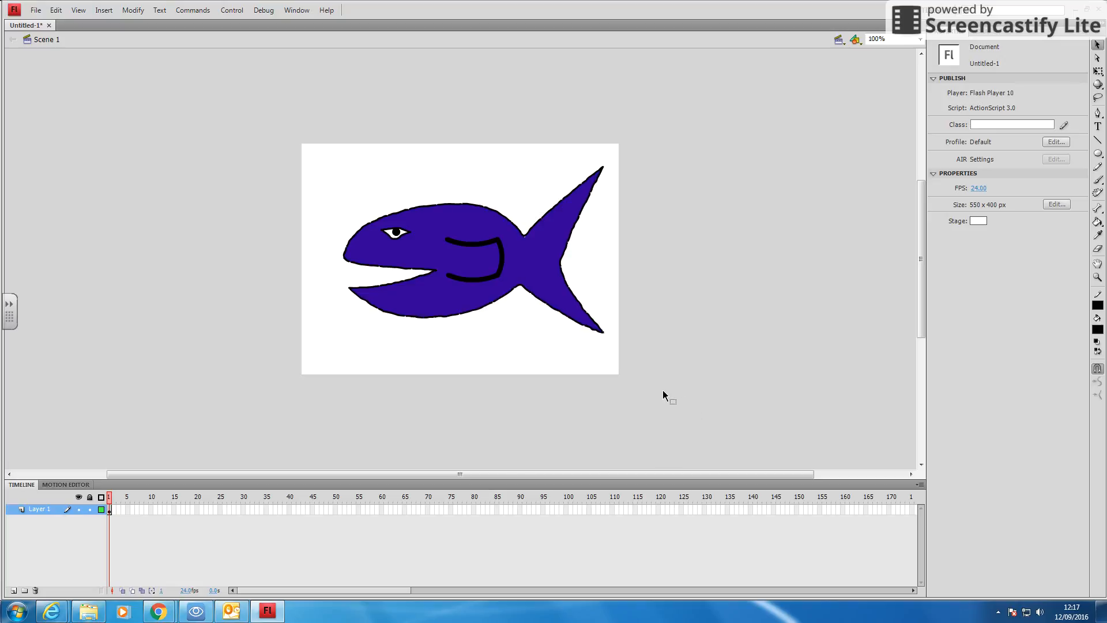
{"action": "left_click_drag", "start_coordinate": [448, 316], "coordinate": [467, 345]}
{"action": "key", "text": "ctrl+z"}
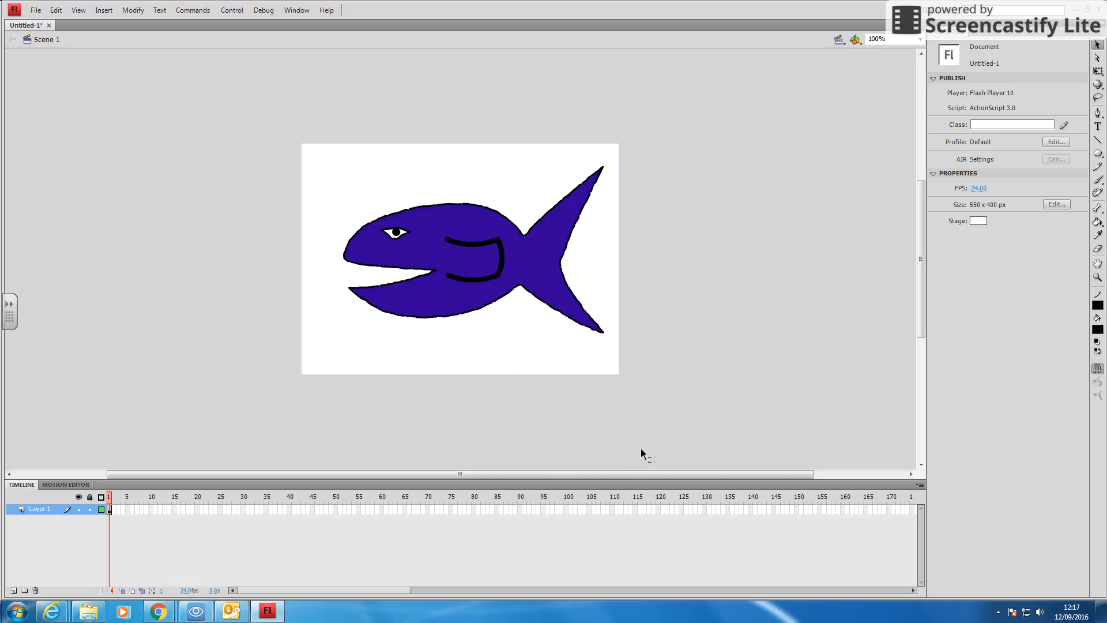